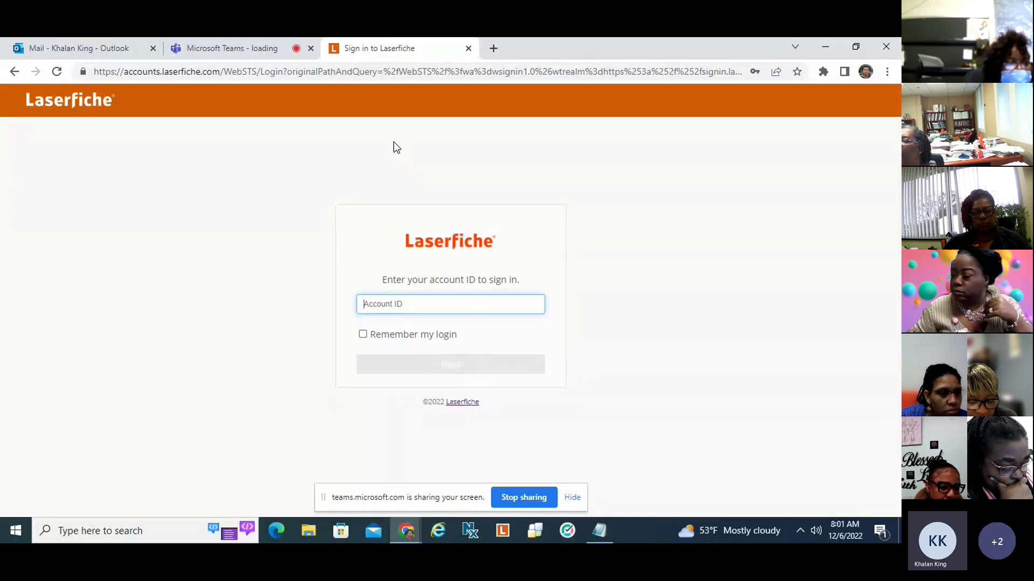
Go to the Laserfiche website and choose to sign in to Laserfiche Cloud.
left_click(412, 75)
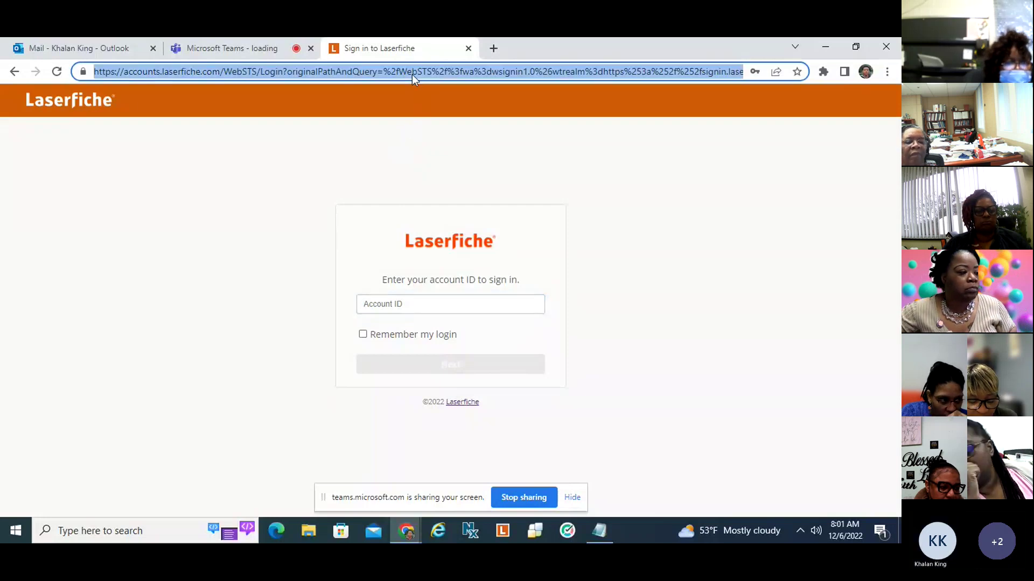
key("BackSpace")
type("lase")
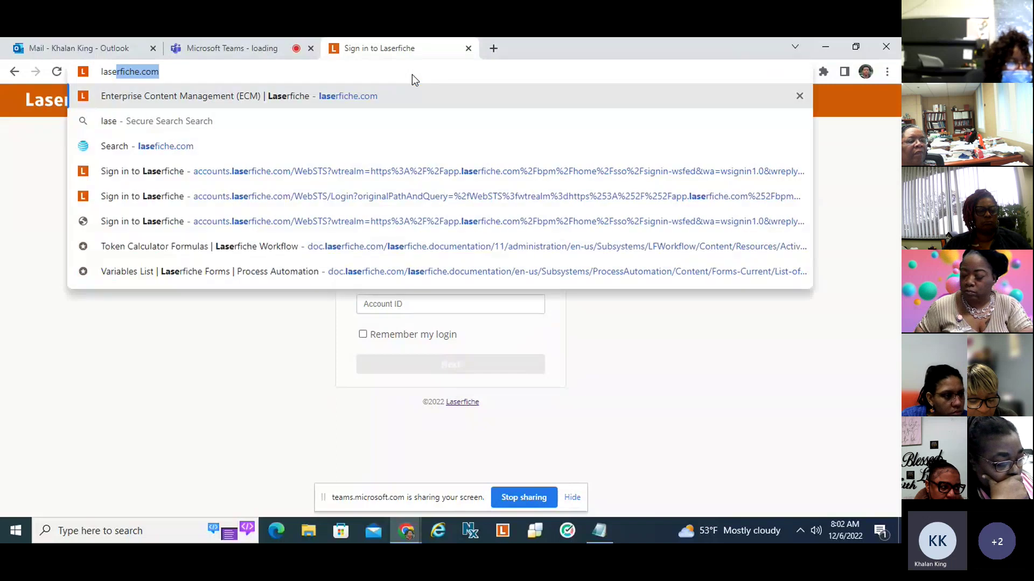
key("Return")
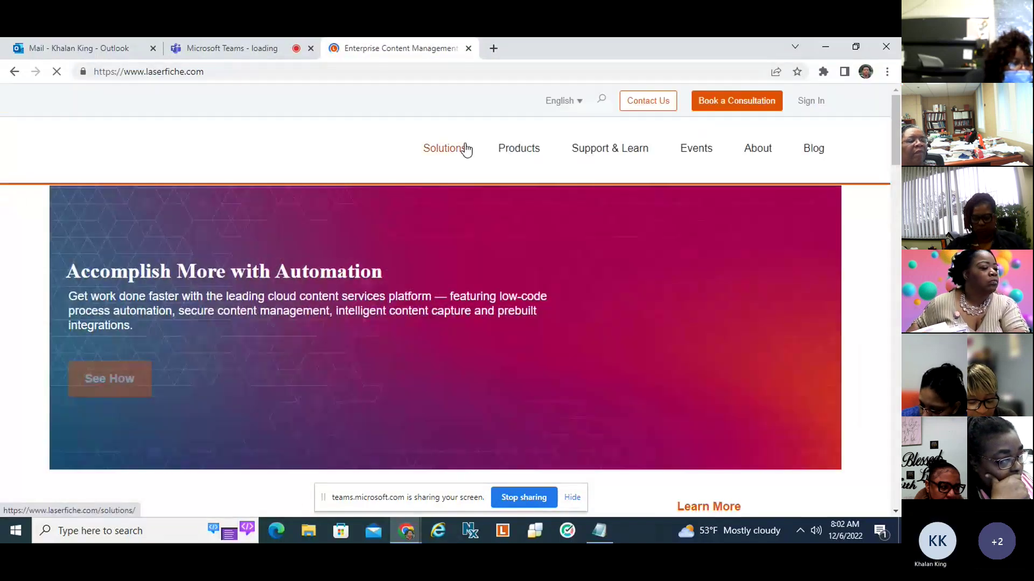
mouse_move(461, 149)
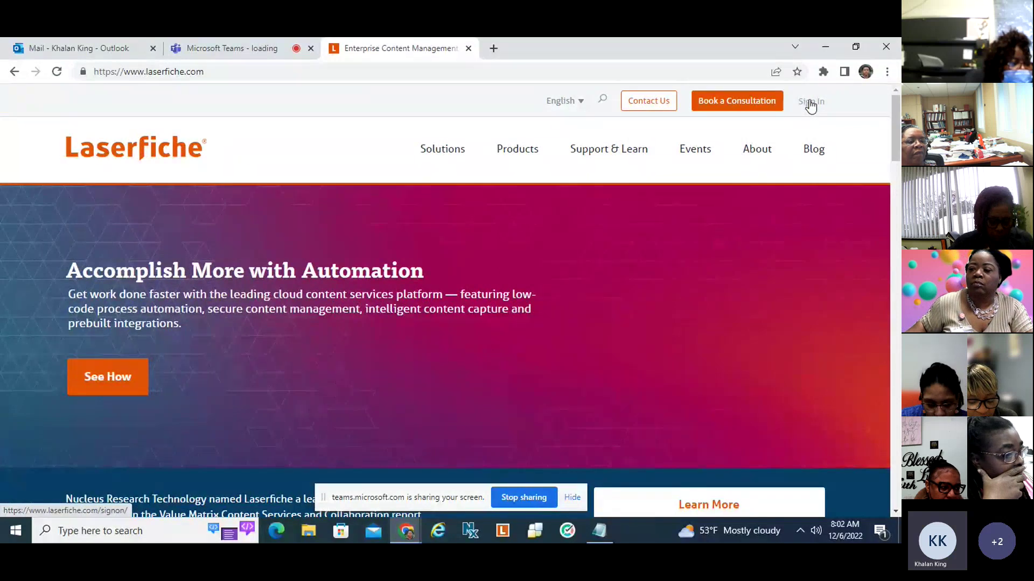
left_click(810, 105)
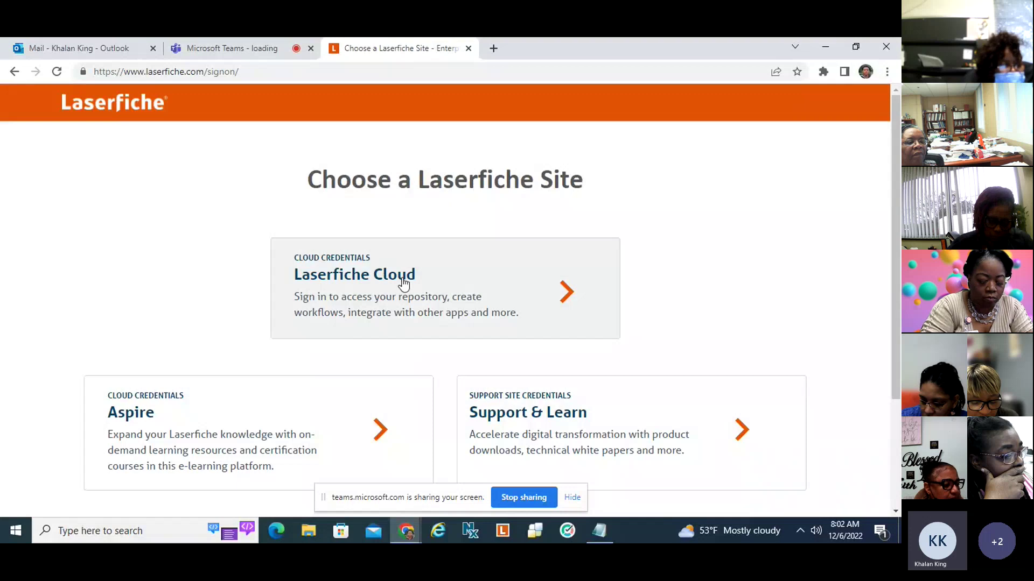
left_click(468, 301)
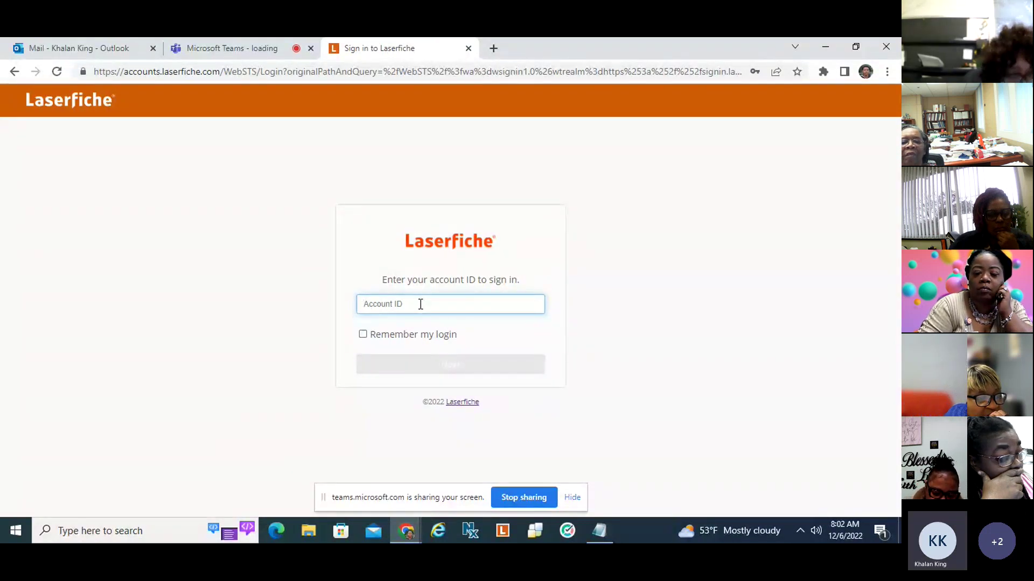
Enter the organization's account ID and continue to the credentials page.
type("41574")
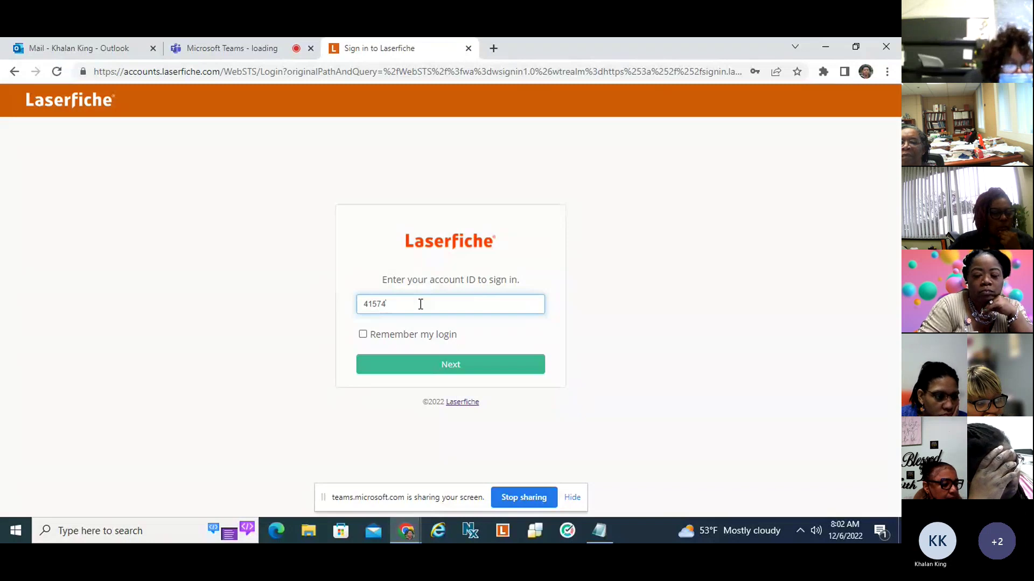
type("8")
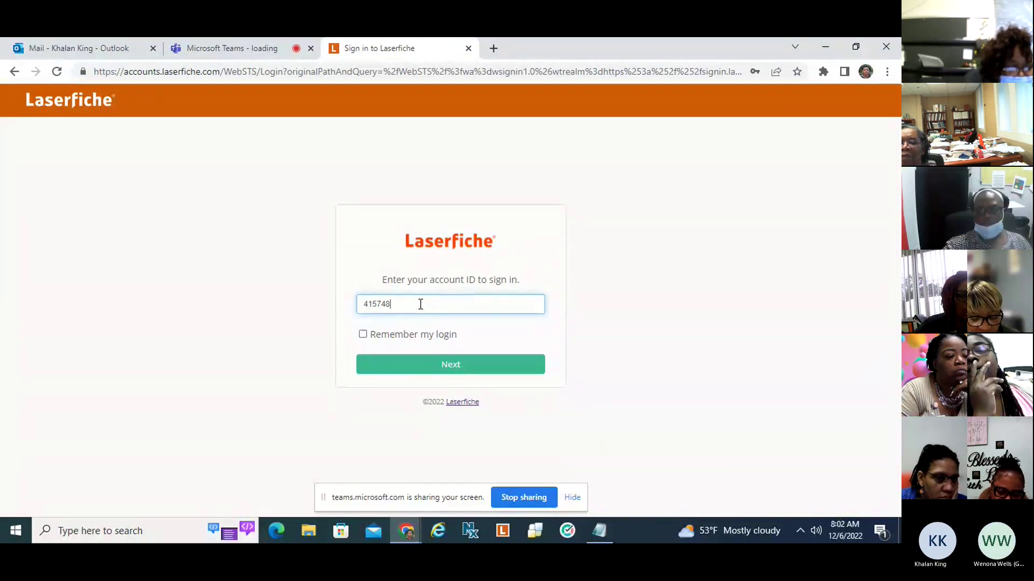
type("545")
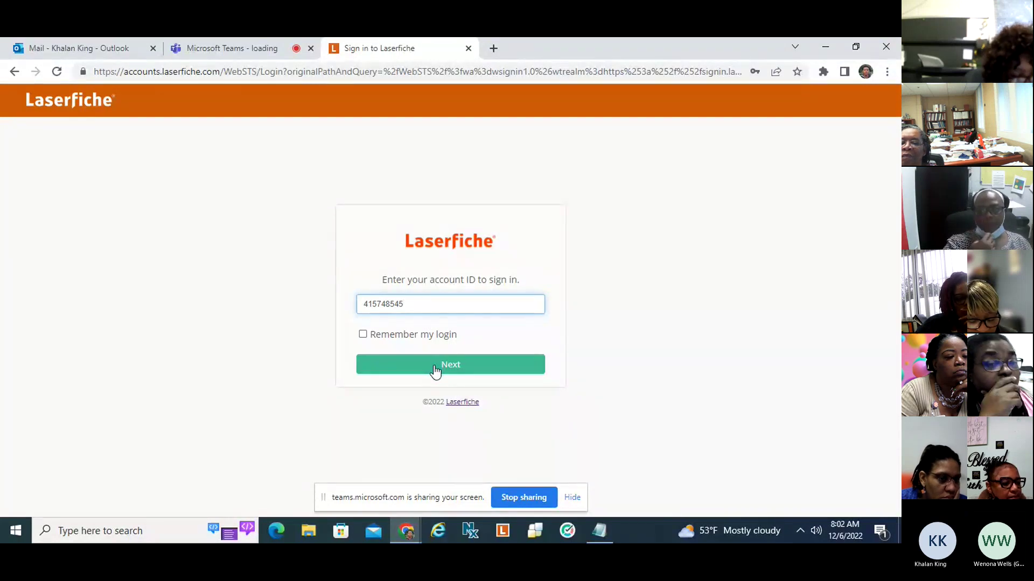
left_click(435, 370)
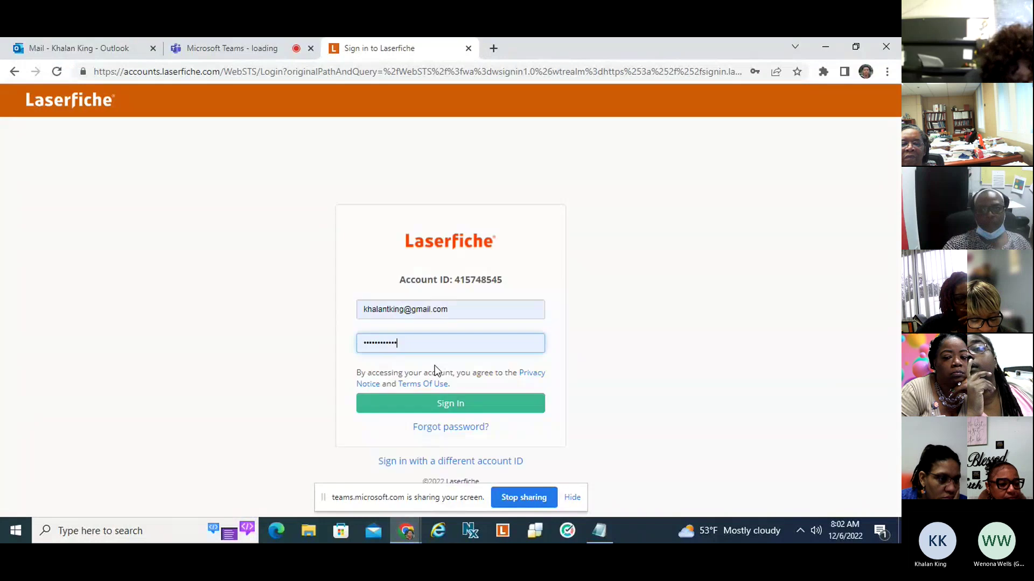
Replace the prefilled username with the admin's saved login, re-enter the password, and sign in.
triple_click(467, 310)
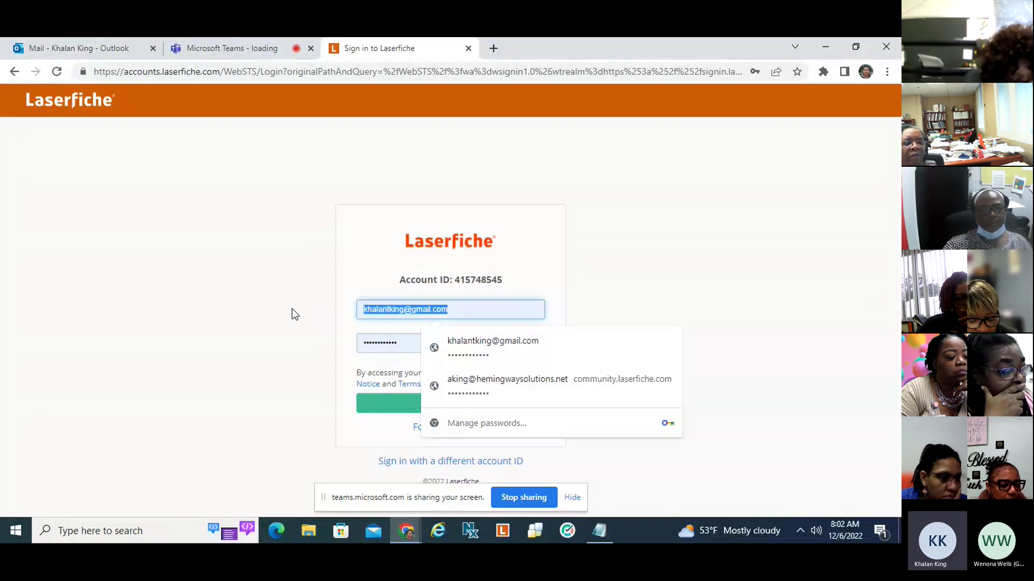
key("BackSpace")
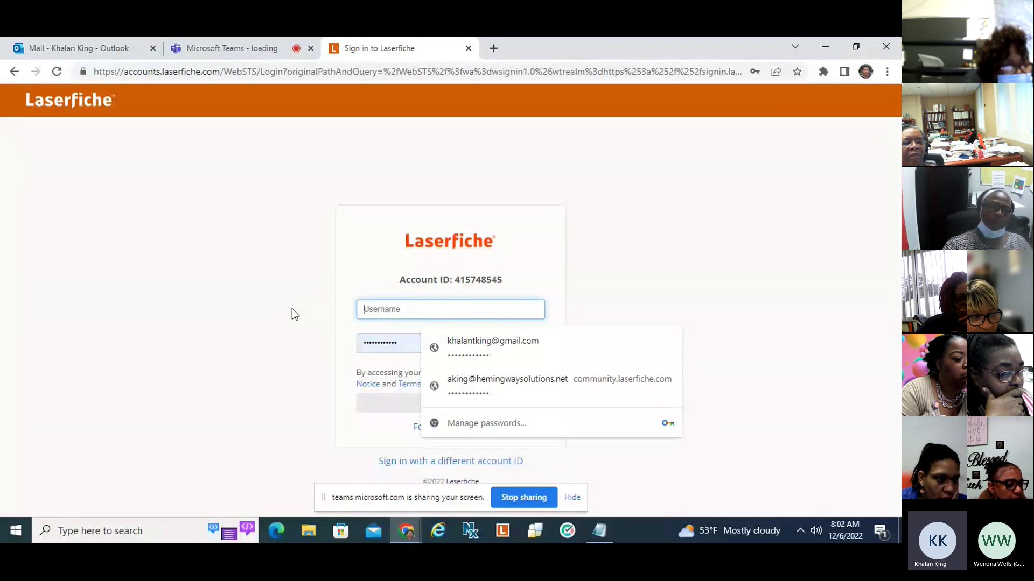
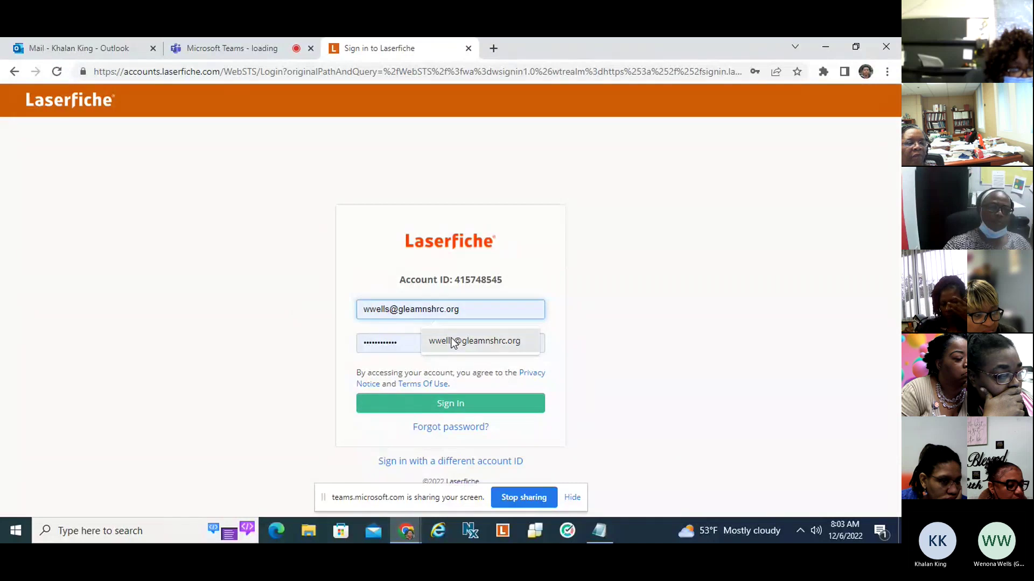
left_click(452, 342)
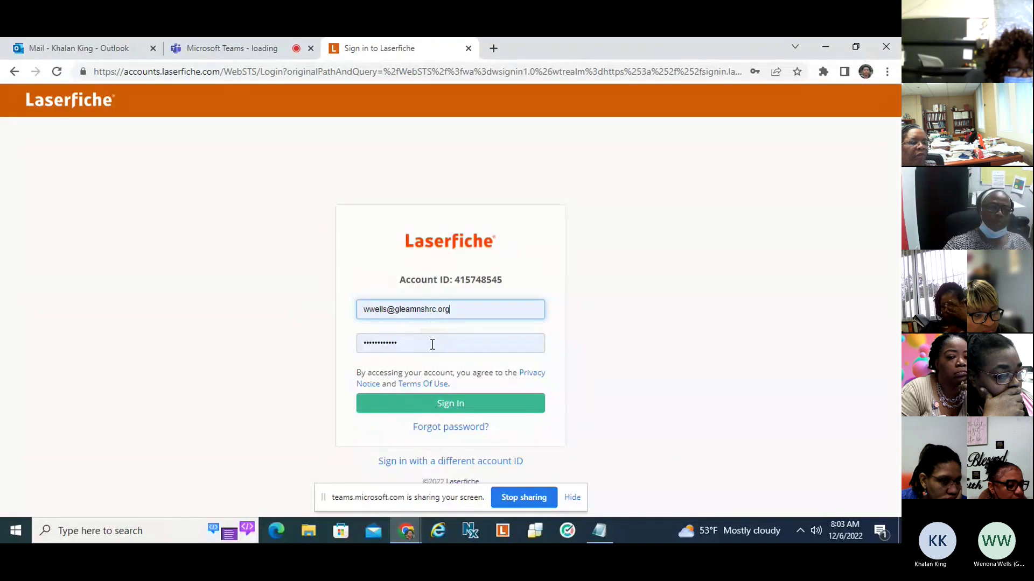
left_click(432, 343)
key("BackSpace")
key("BackSpace")
key("BackSpace")
key("BackSpace")
key("BackSpace")
key("BackSpace")
key("BackSpace")
key("BackSpace")
key("BackSpace")
key("BackSpace")
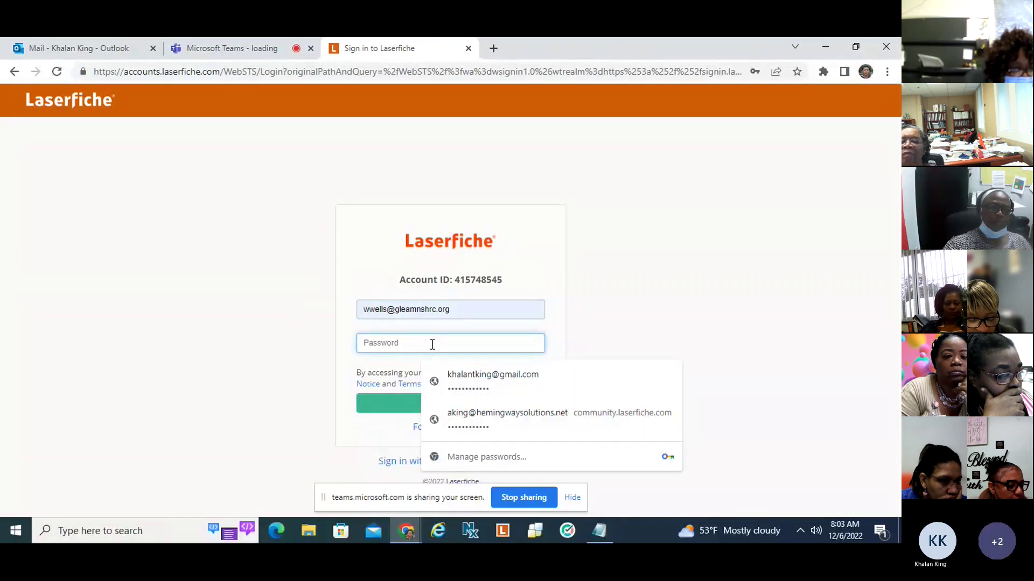
type("••••••••••")
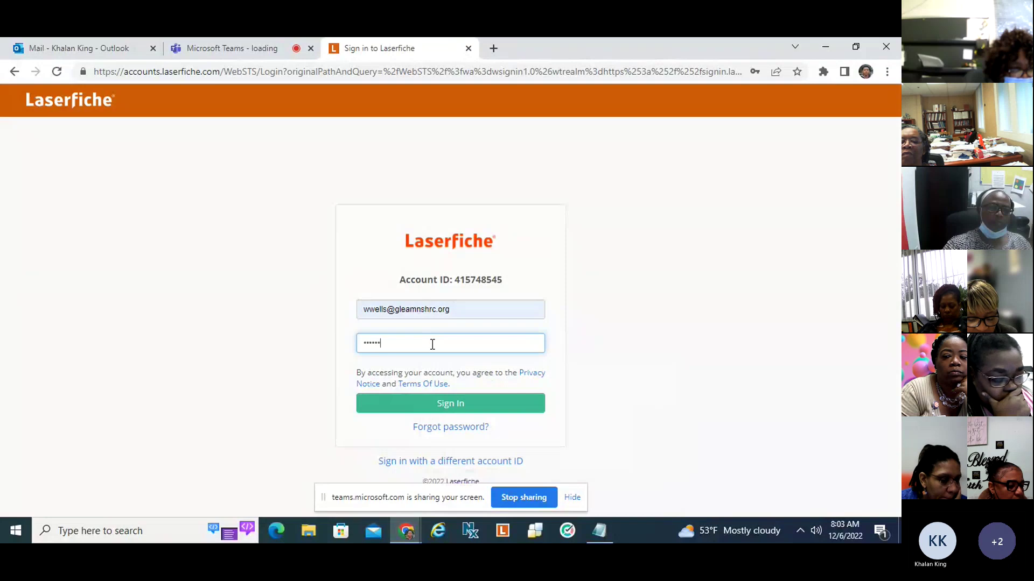
key("Return")
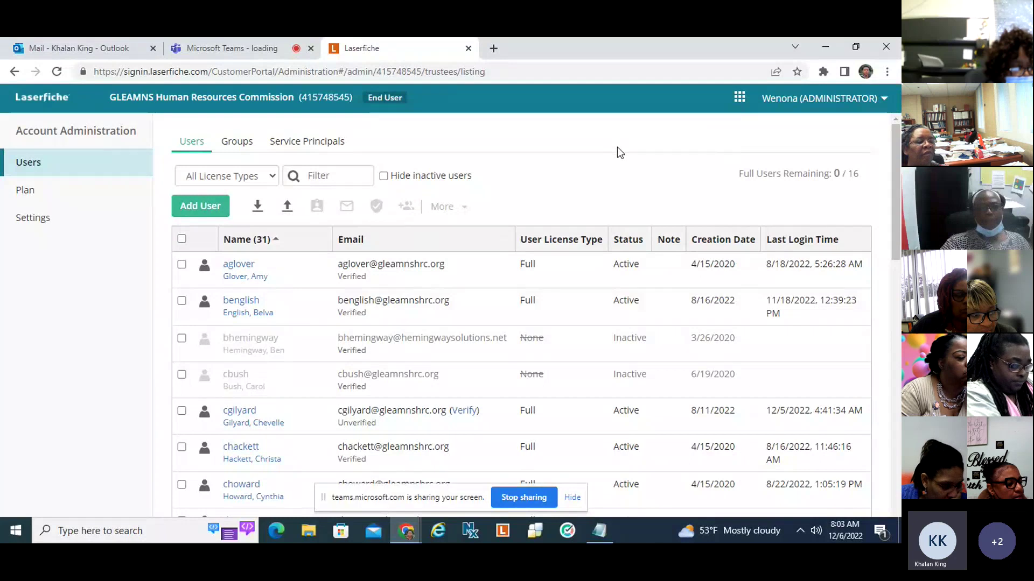
Switch from Account Administration to the Home dashboard using the app launcher.
left_click(741, 99)
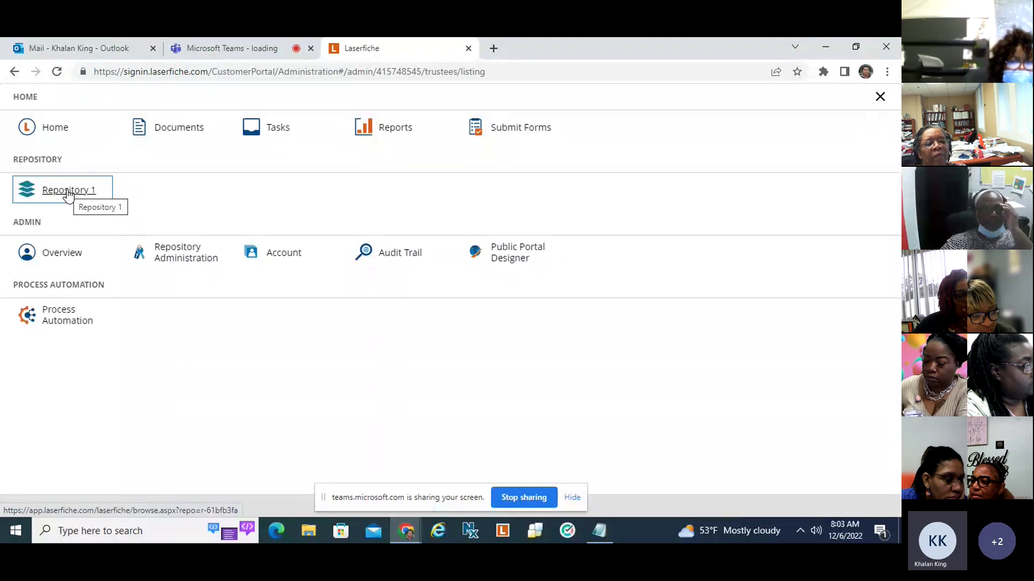
left_click(54, 133)
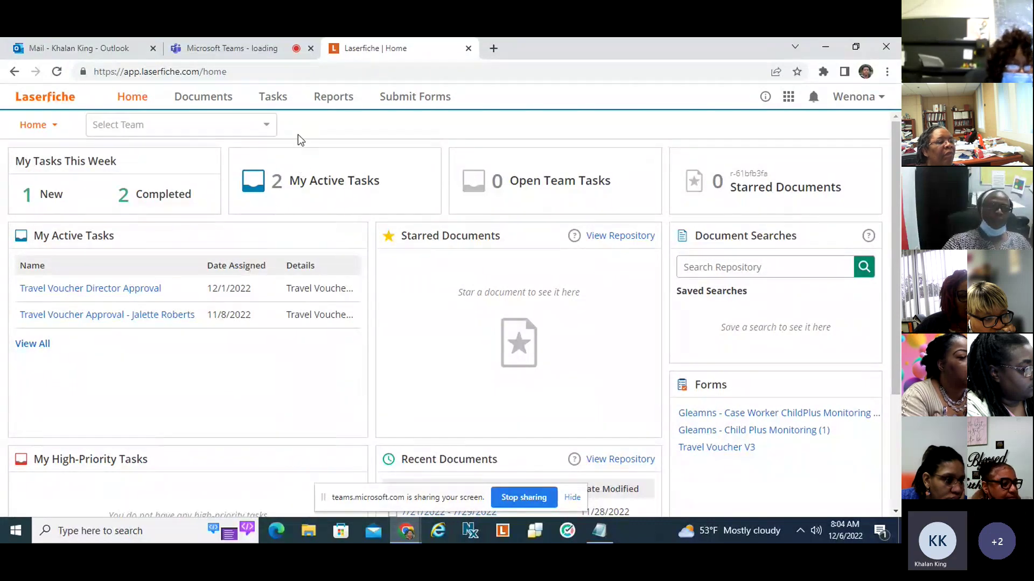
Show the My Tasks page with its two open Travel Voucher approval tasks.
left_click(273, 102)
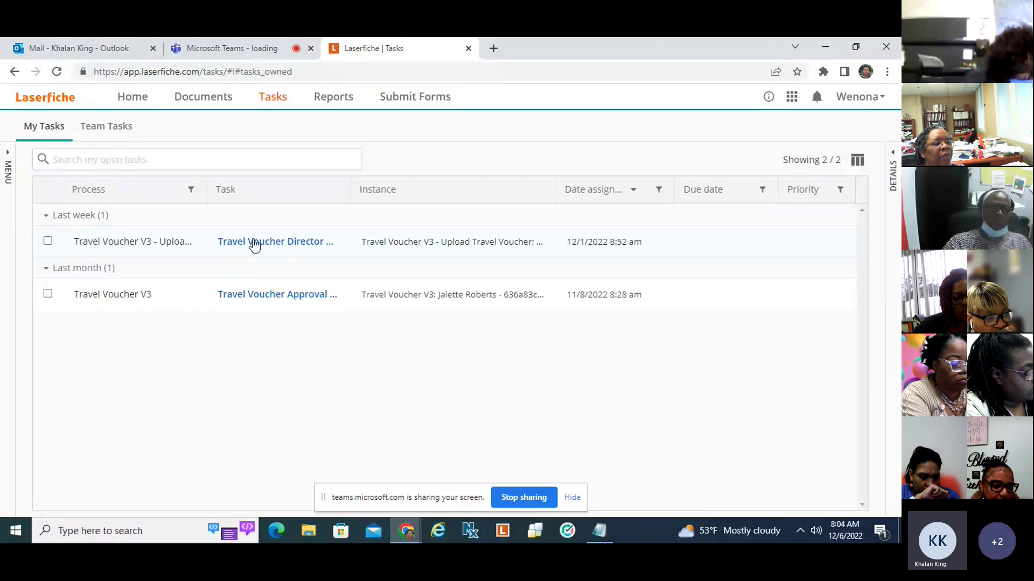
Open the Travel Voucher Director Approval task and maximize its window.
left_click(262, 243)
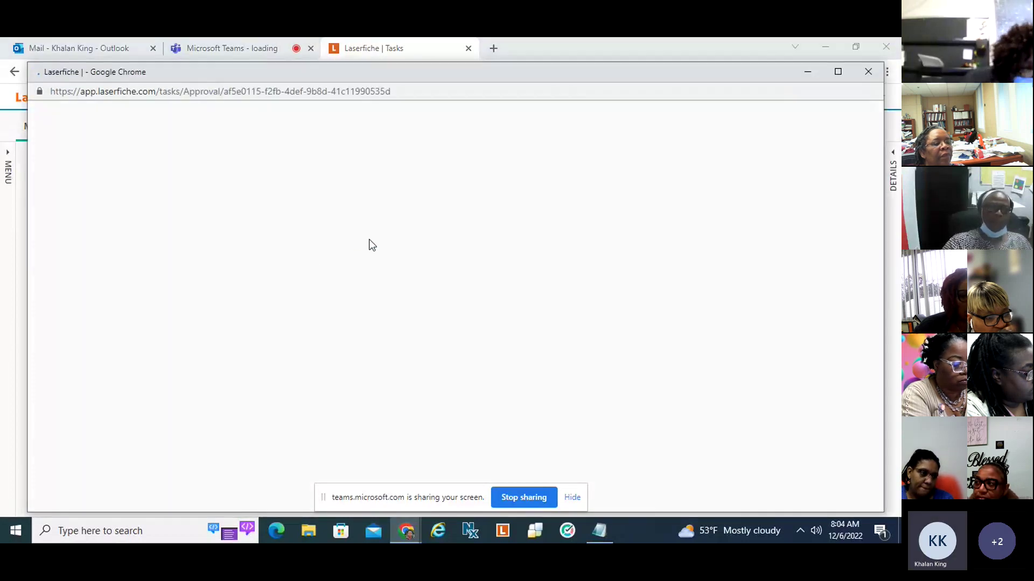
left_click(836, 77)
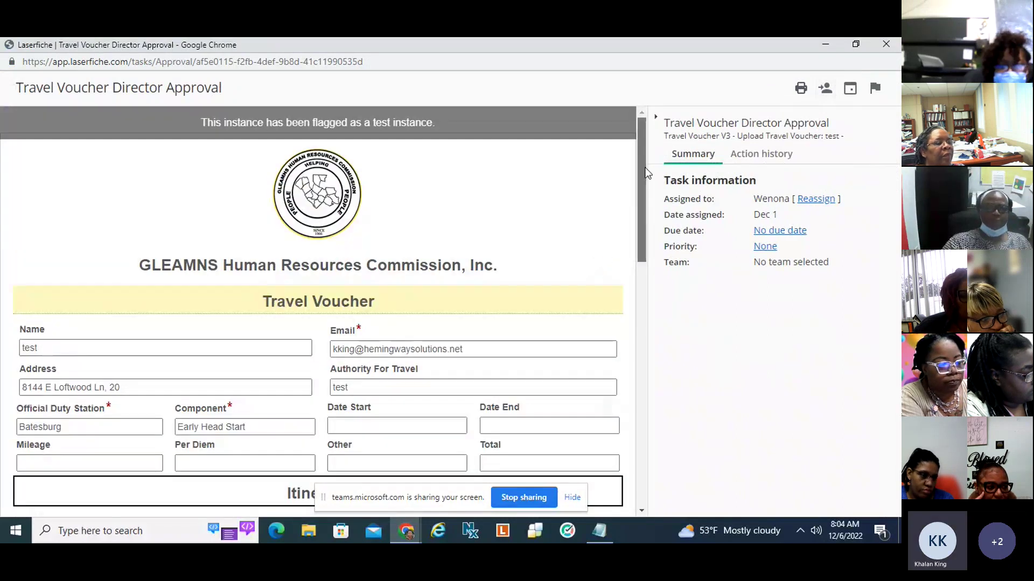
left_click_drag(644, 167, 644, 172)
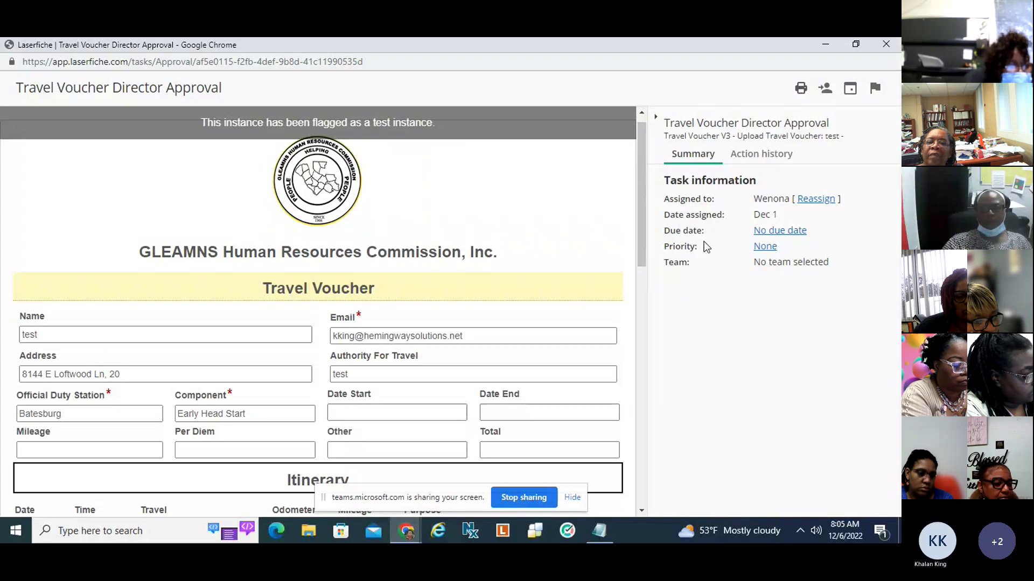
Look at the due date and priority editors, closing both unchanged so priority stays None.
left_click(775, 231)
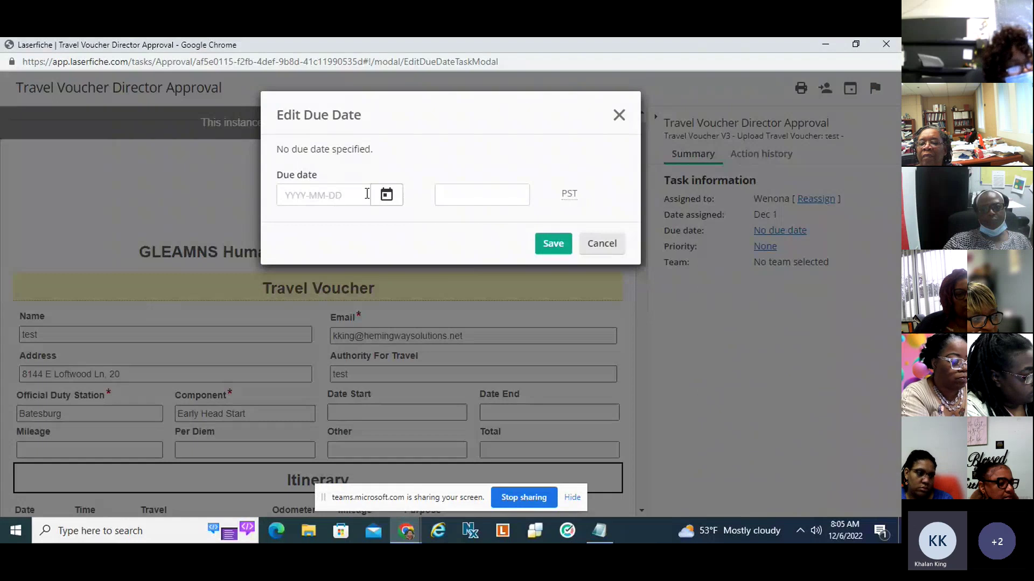
left_click(619, 114)
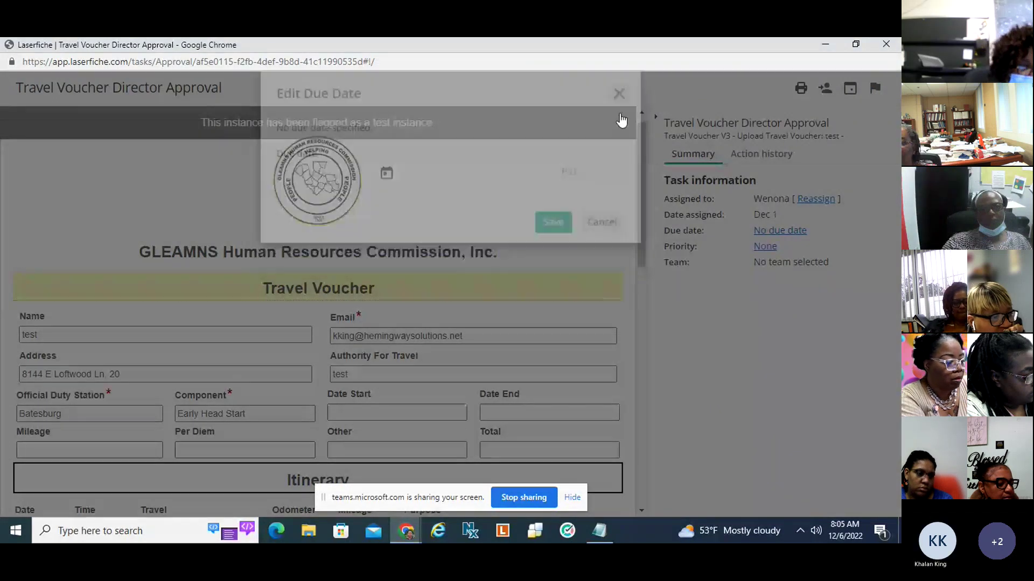
left_click(769, 247)
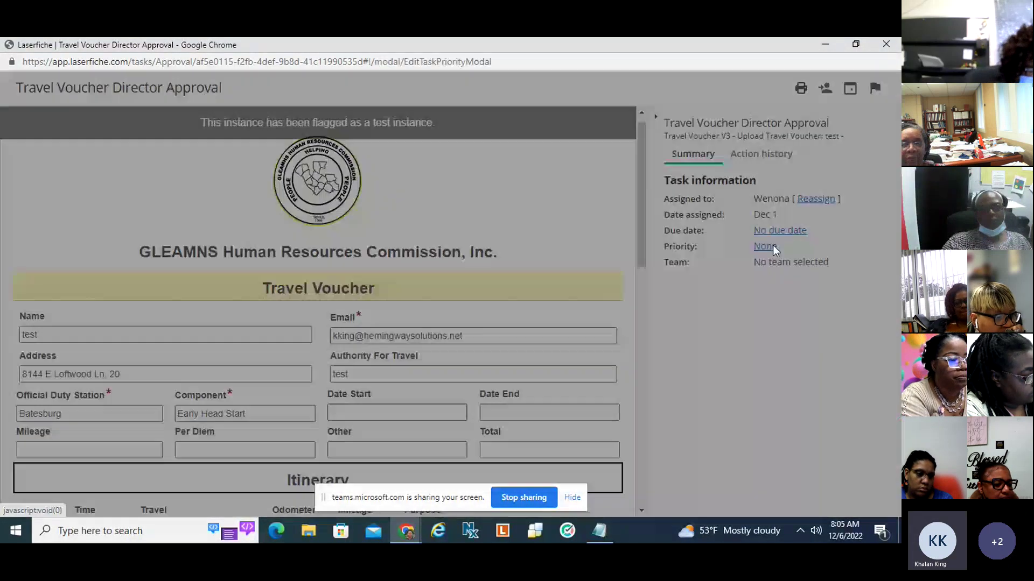
left_click(572, 203)
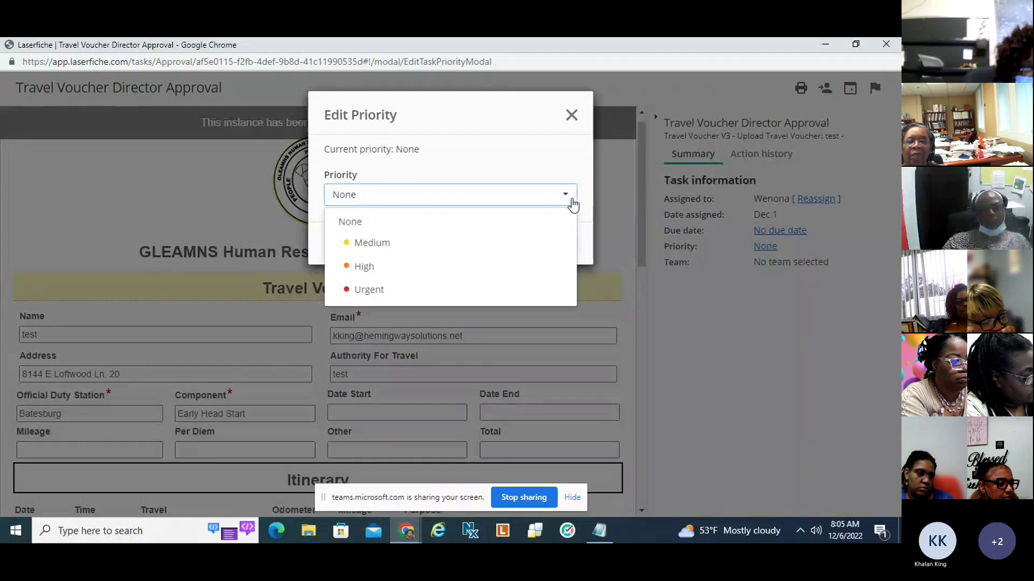
left_click(570, 115)
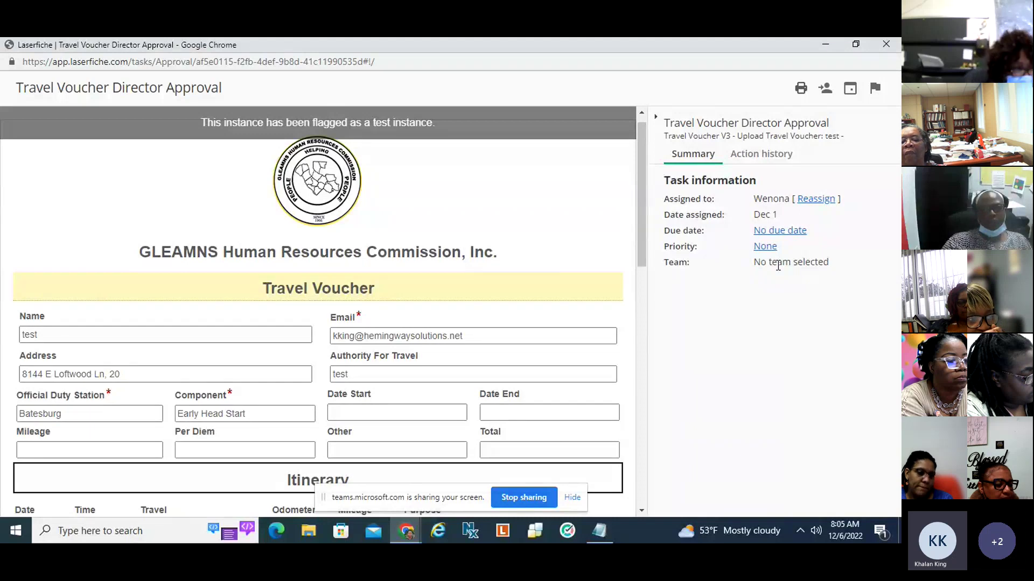
Show the Action history panel and scroll the form to the Submission and Signature section.
left_click(766, 157)
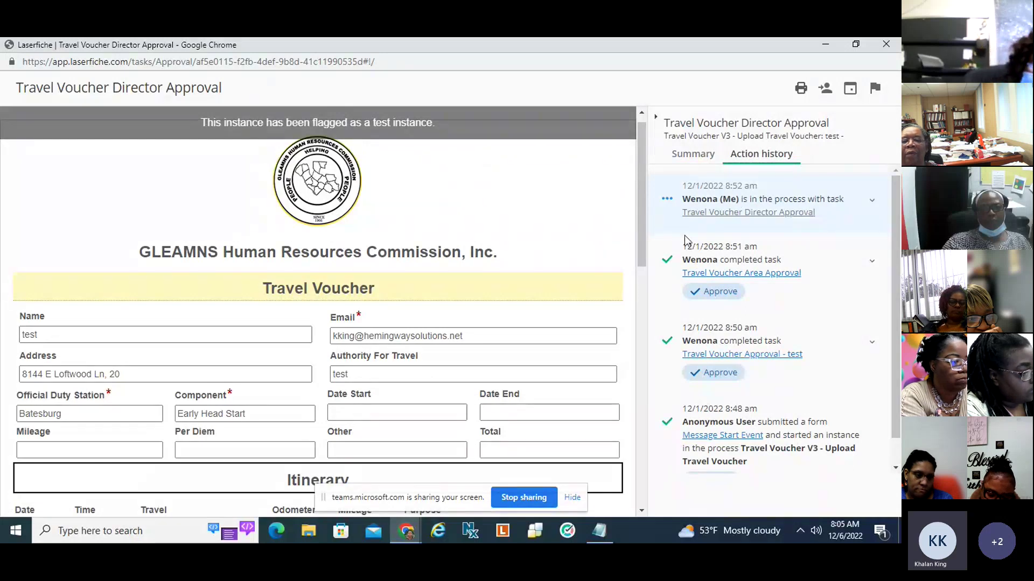
scroll(871, 330, "down", 1)
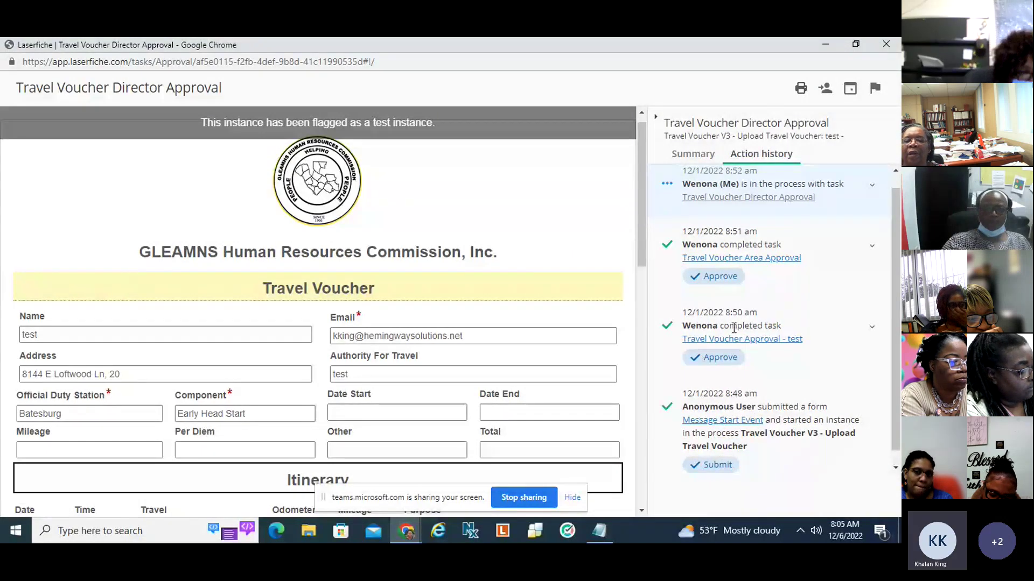
scroll(799, 266, "up", 1)
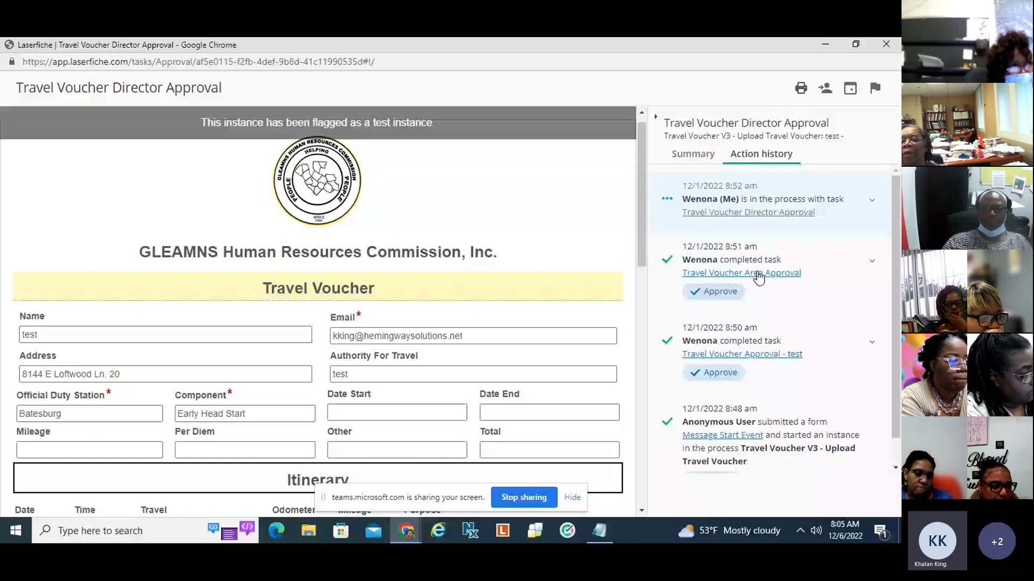
scroll(638, 233, "down", 2)
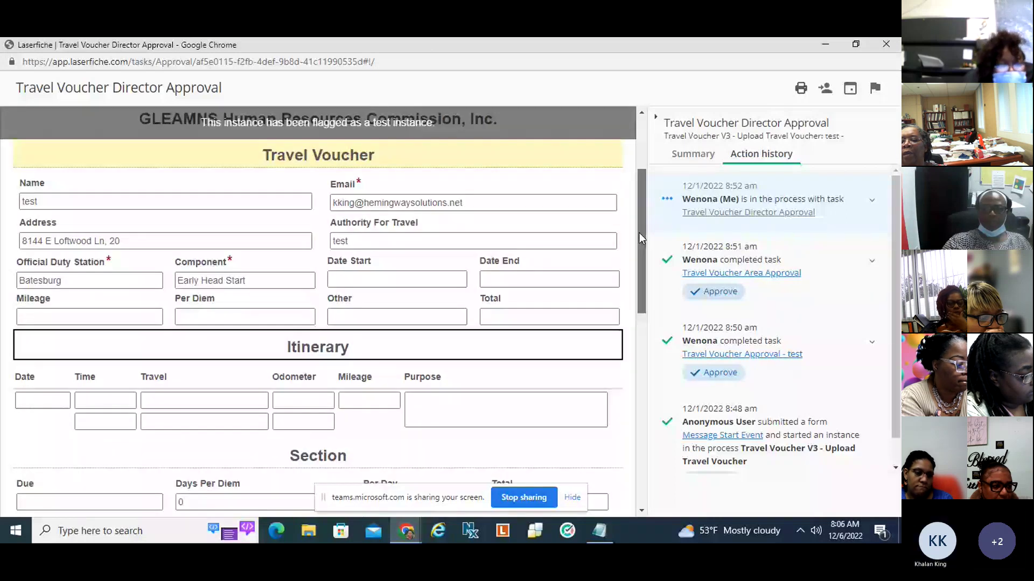
scroll(639, 232, "down", 3)
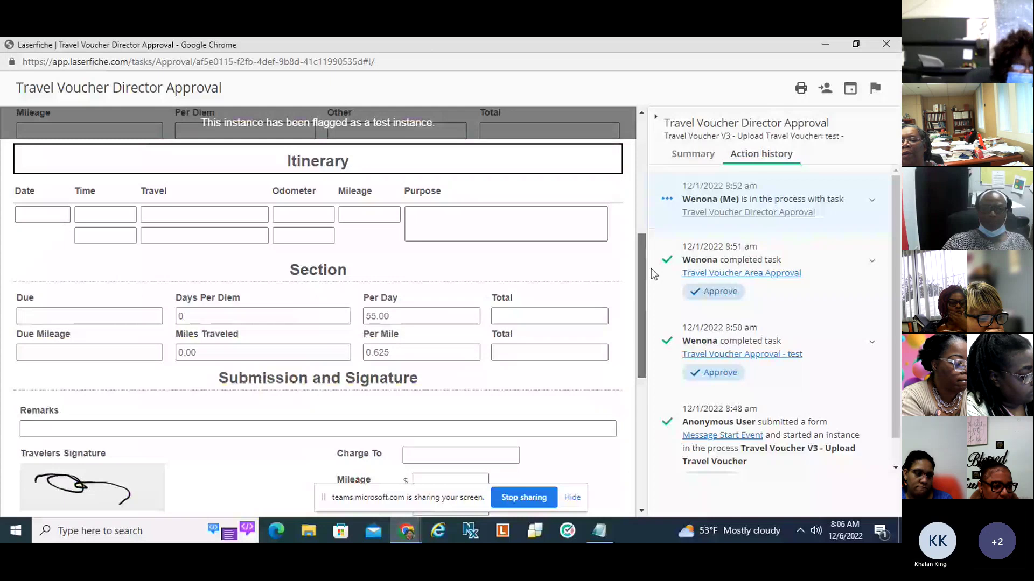
scroll(638, 232, "down", 3)
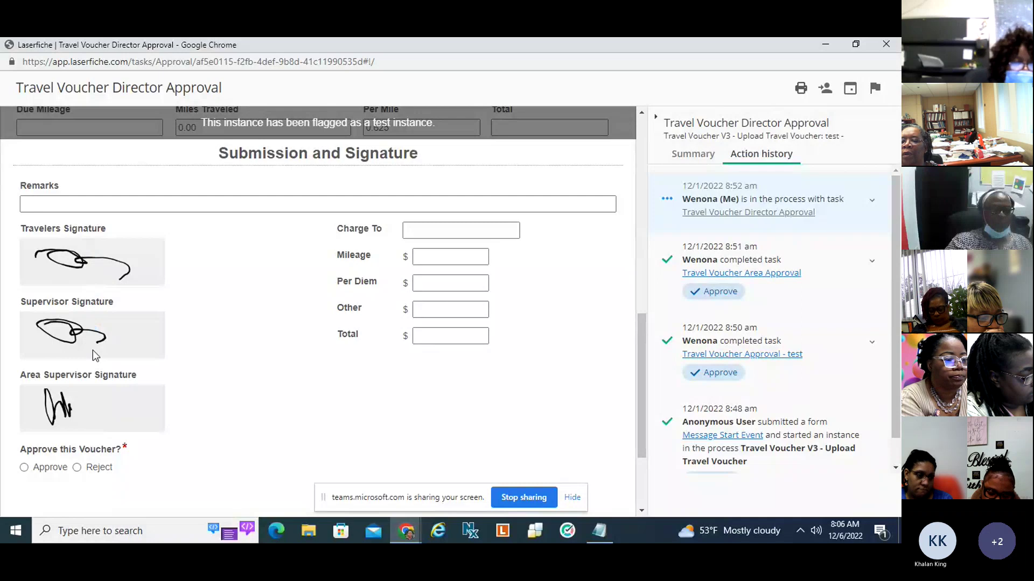
scroll(92, 351, "up", 1)
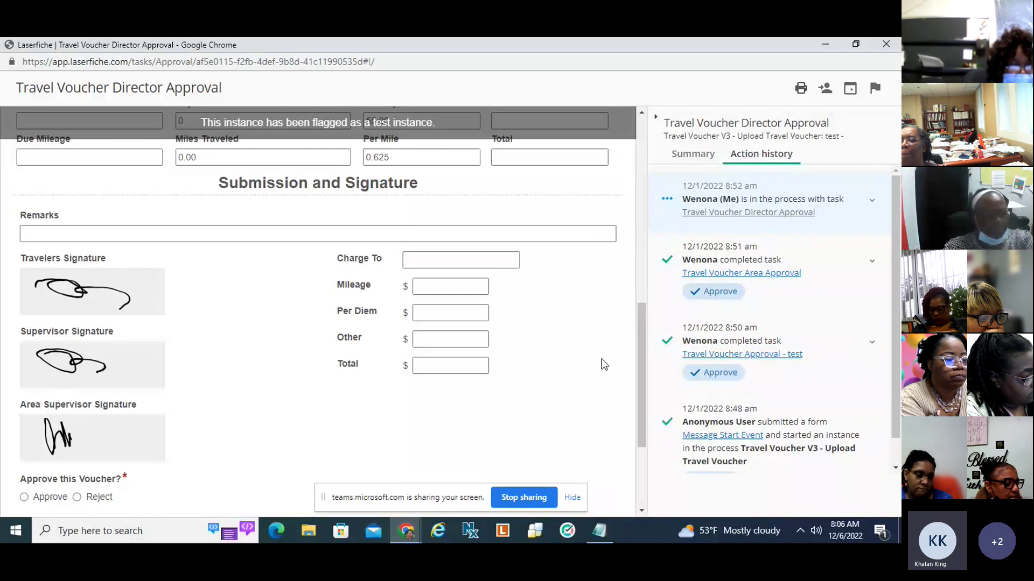
left_click_drag(647, 359, 648, 427)
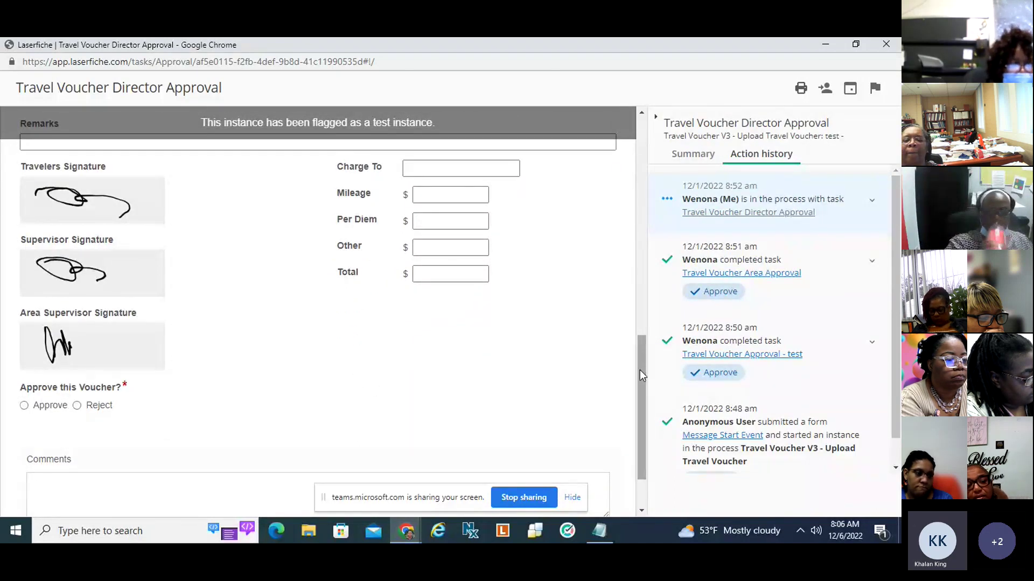
left_click_drag(639, 370, 642, 386)
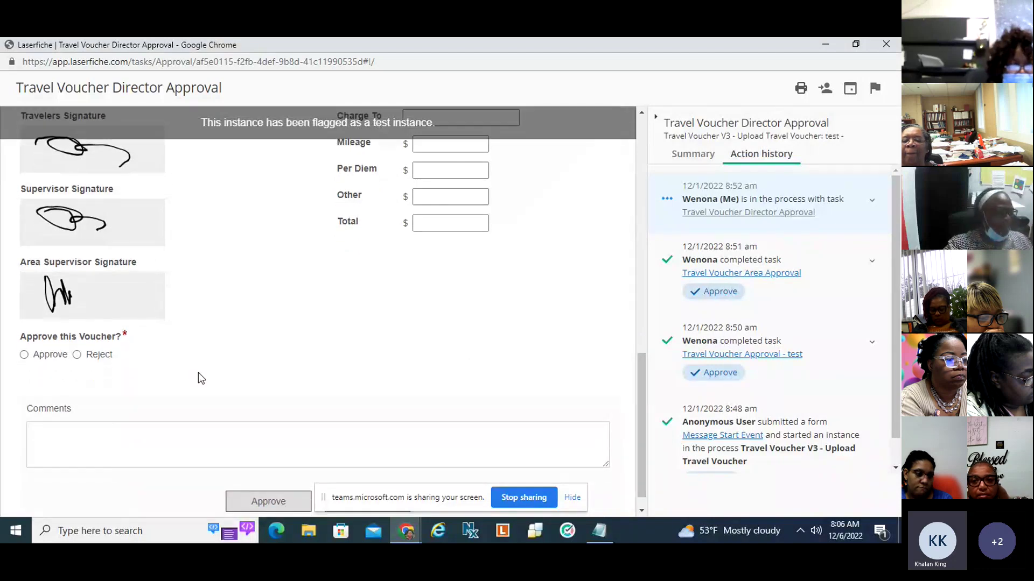
Choose Approve and apply a hand-drawn Director Signature to the voucher.
left_click(27, 355)
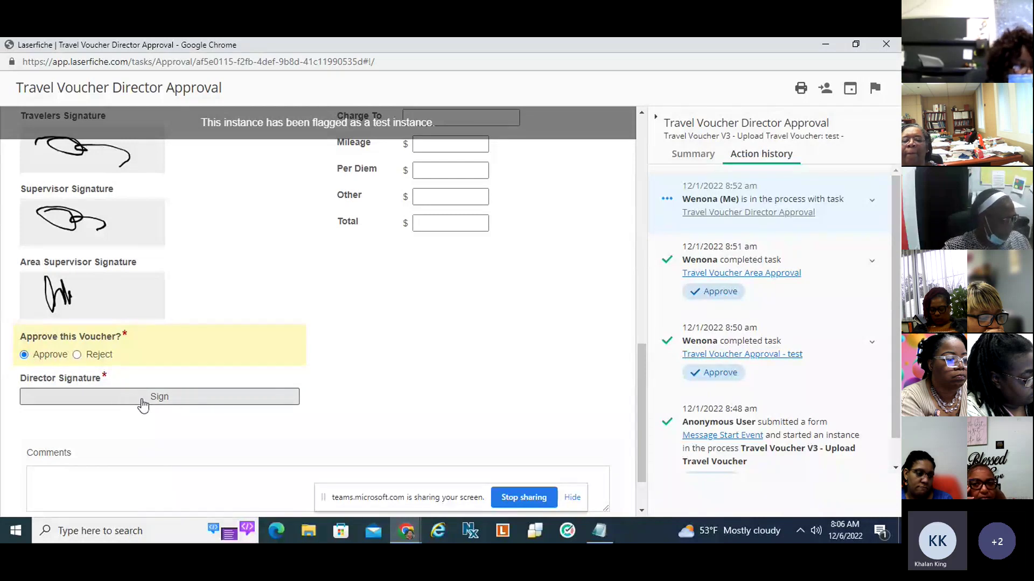
left_click(142, 402)
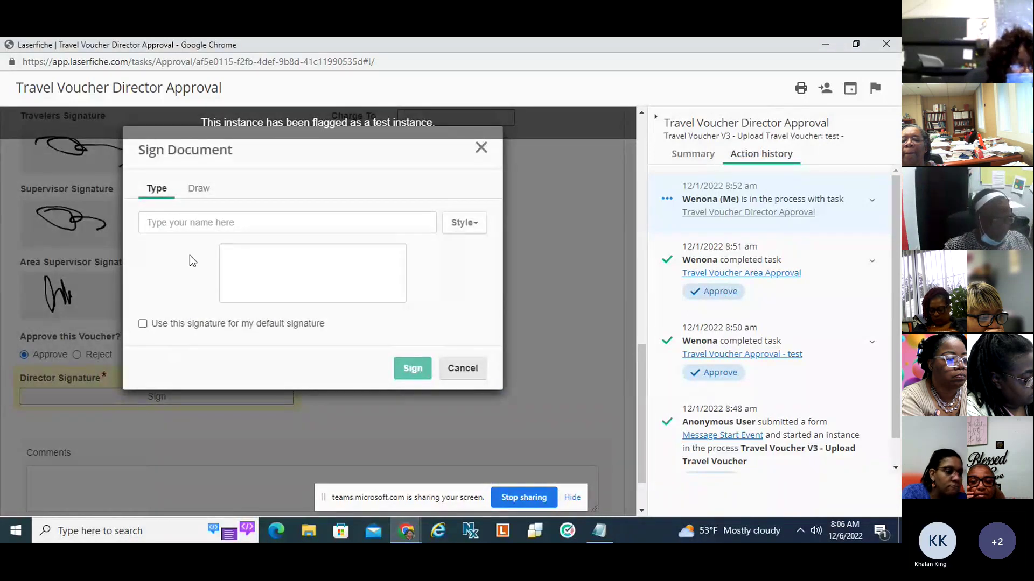
left_click(201, 197)
mouse_move(235, 227)
left_mouse_down()
mouse_move(243, 252)
mouse_move(296, 252)
mouse_move(329, 232)
left_mouse_up()
mouse_move(335, 232)
left_mouse_down()
mouse_move(370, 251)
mouse_move(332, 259)
left_mouse_up()
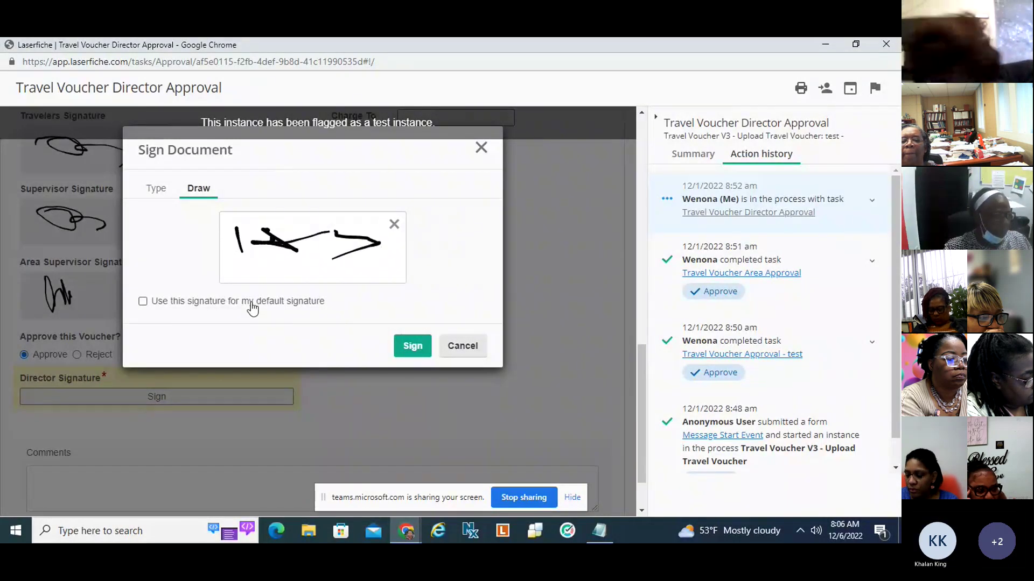
left_click(413, 347)
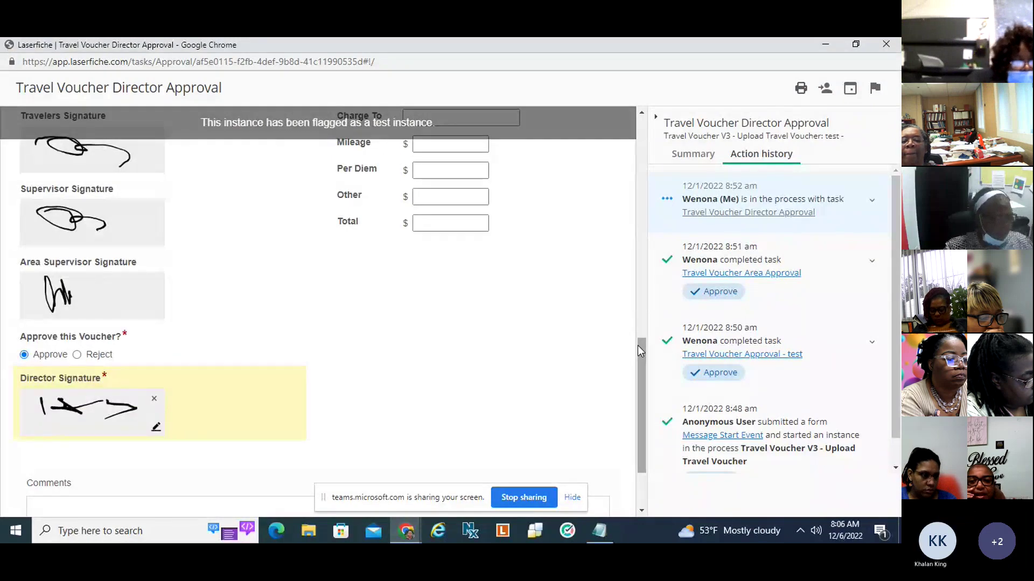
left_click_drag(637, 344, 644, 384)
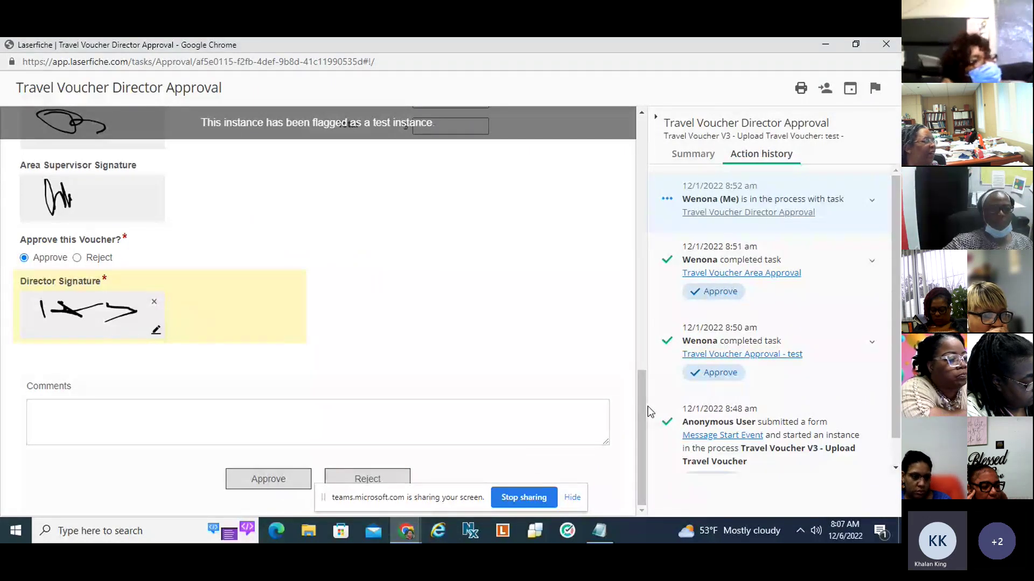
left_click_drag(644, 406, 628, 345)
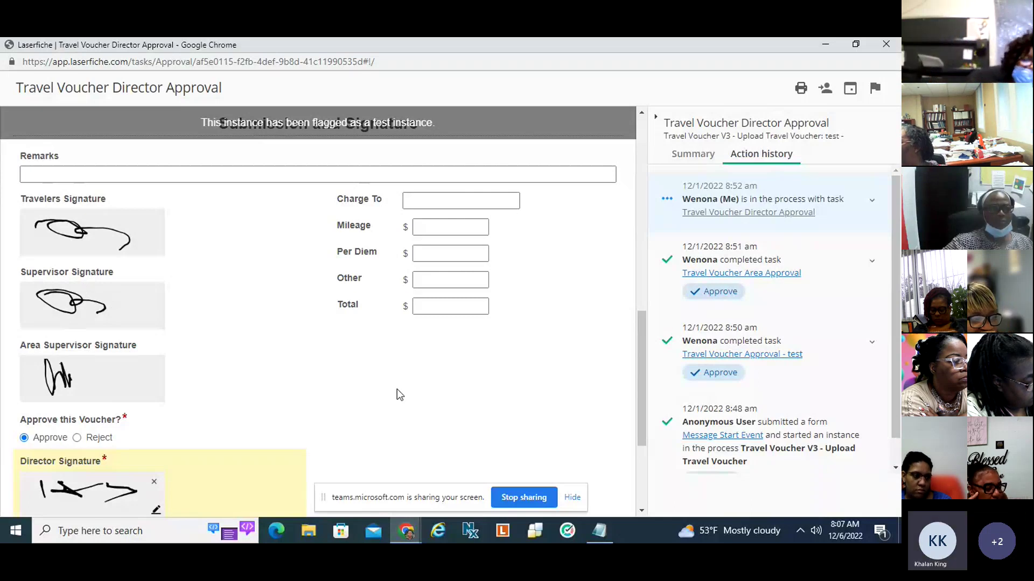
left_click_drag(637, 353, 646, 394)
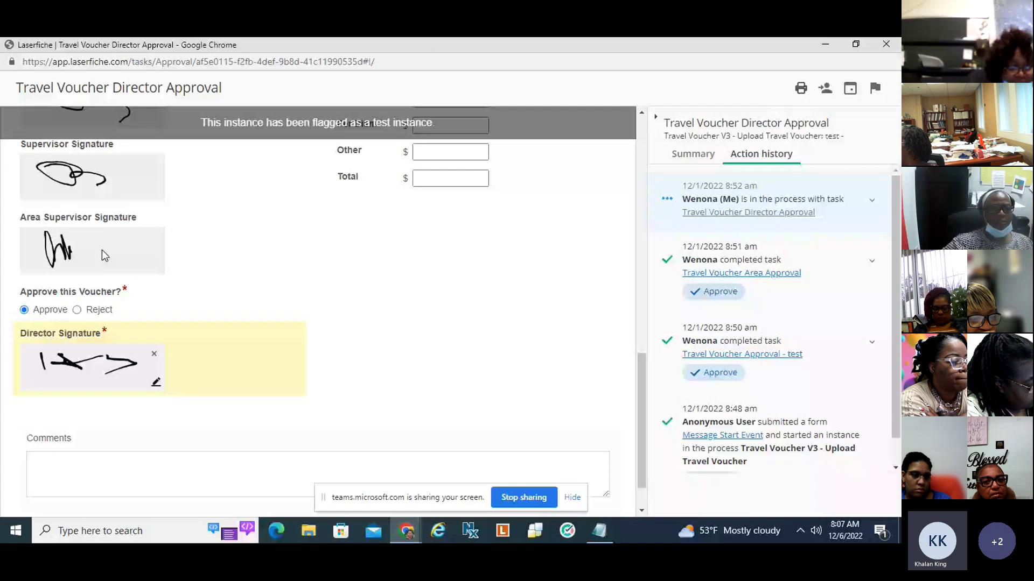
Switch the voucher answer from Approve to Reject, dropping the Director Signature, and return to the form's top.
left_click(77, 309)
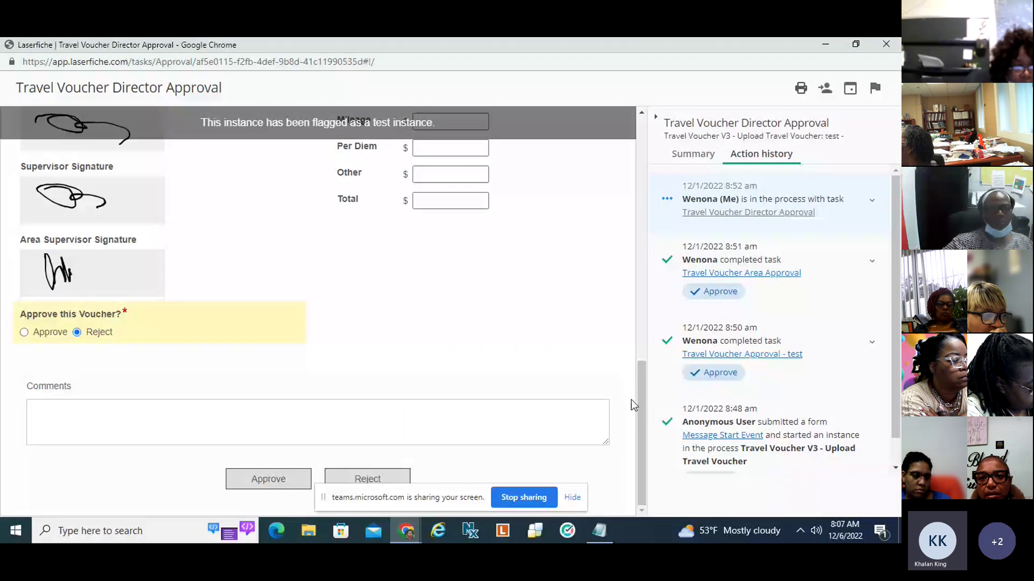
scroll(631, 400, "up", 2)
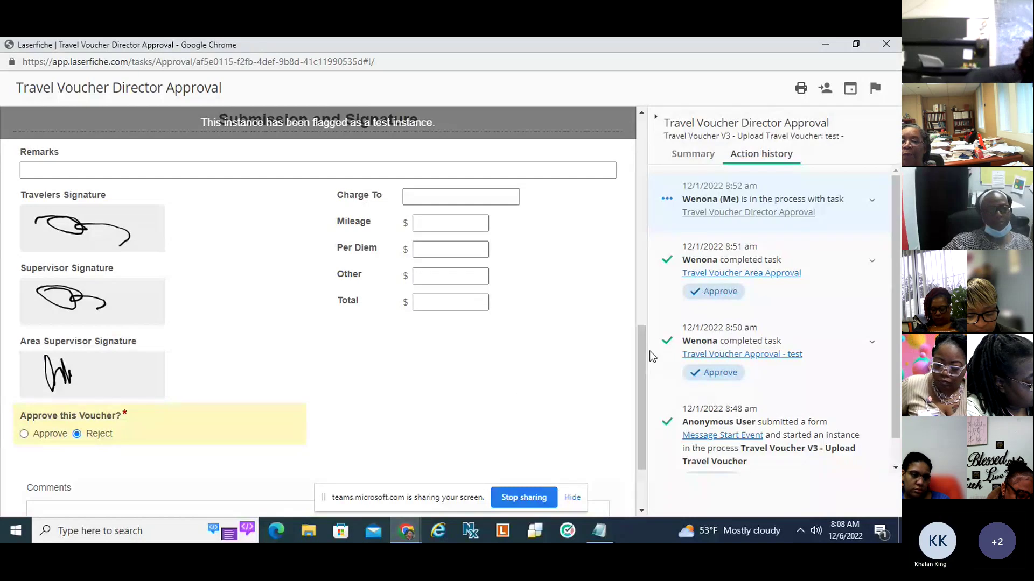
scroll(631, 379, "down", 2)
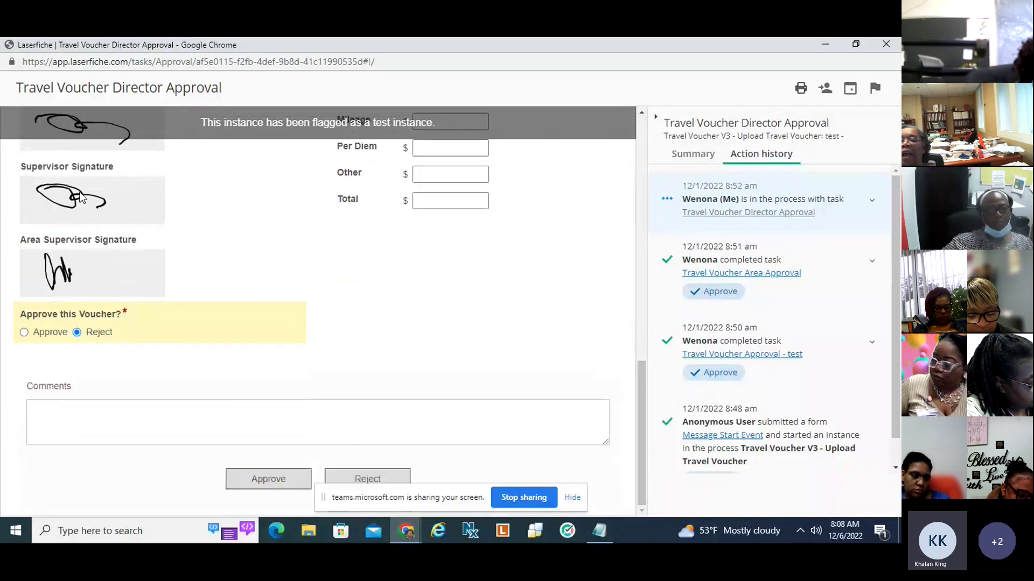
scroll(638, 422, "up", 2)
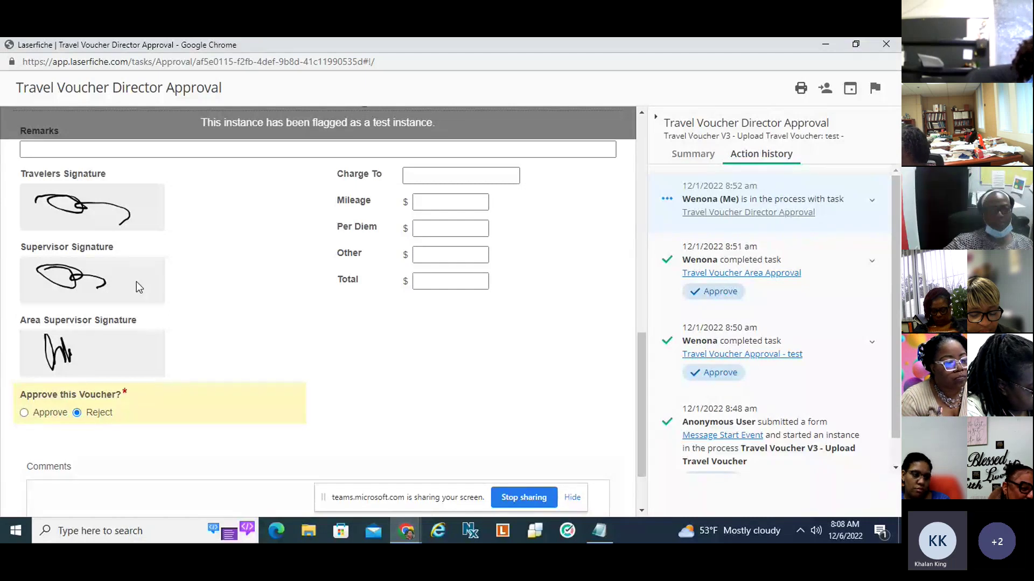
left_click_drag(639, 363, 638, 364)
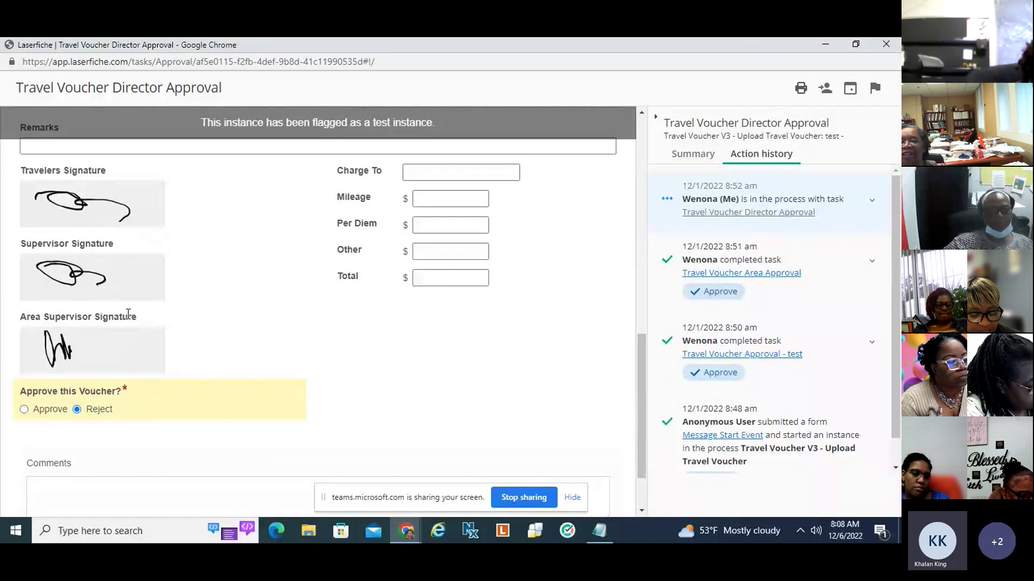
mouse_move(645, 400)
left_mouse_down()
mouse_move(642, 422)
mouse_move(644, 404)
left_mouse_up()
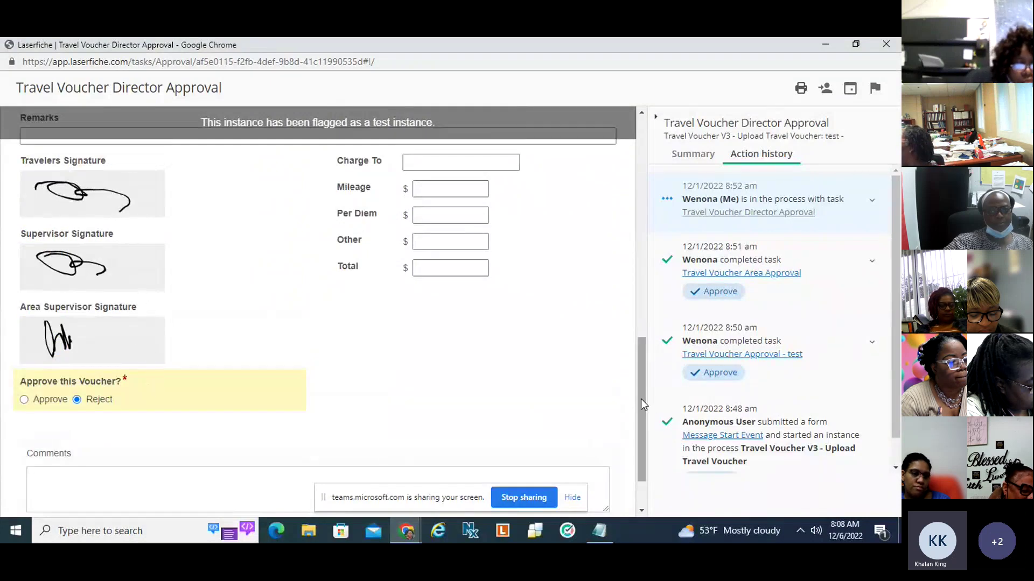
scroll(640, 401, "down", 1)
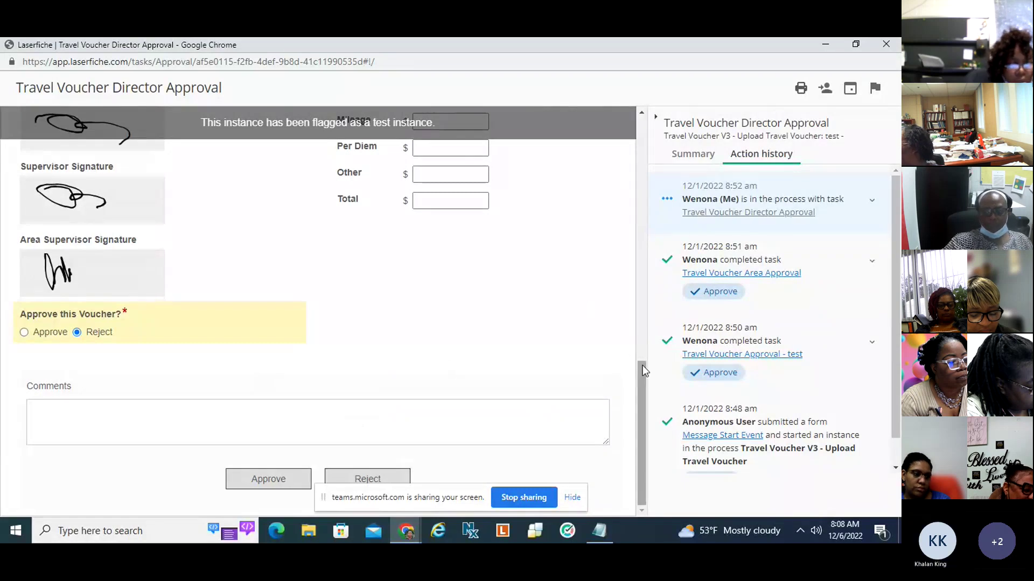
left_click_drag(644, 373, 640, 138)
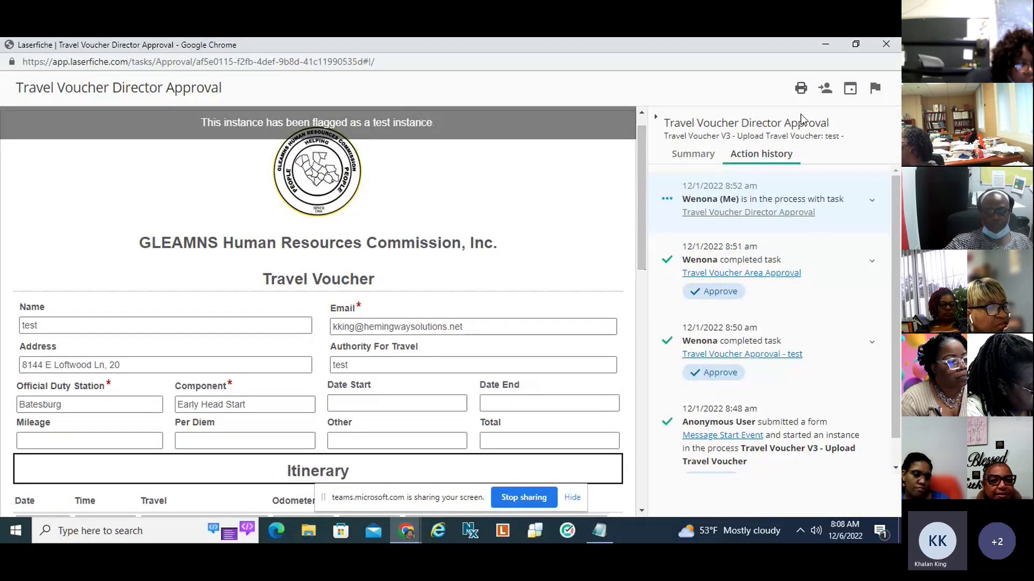
Close the approval task window and go to Repository 1 through the app launcher.
left_click(887, 46)
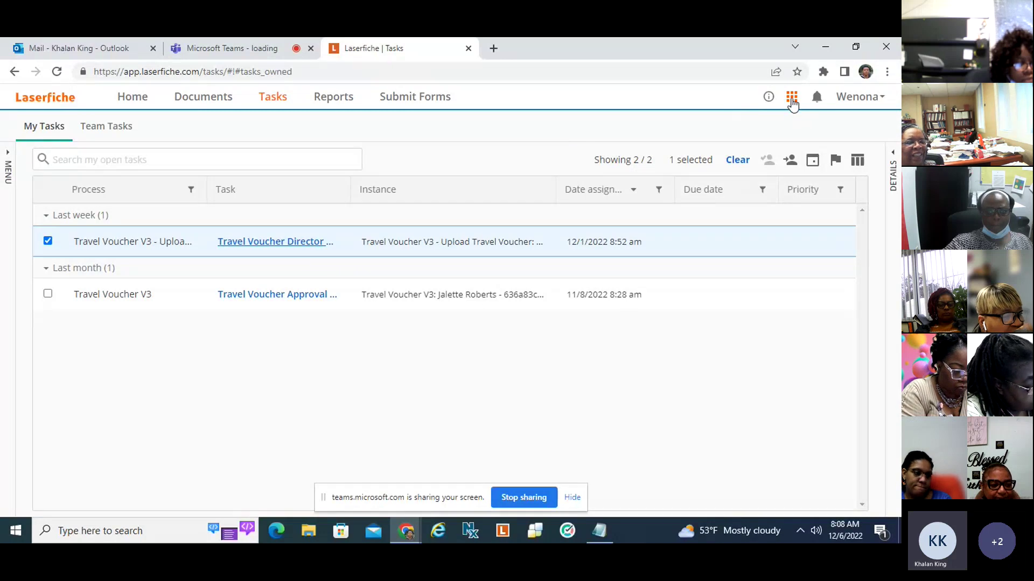
left_click(792, 98)
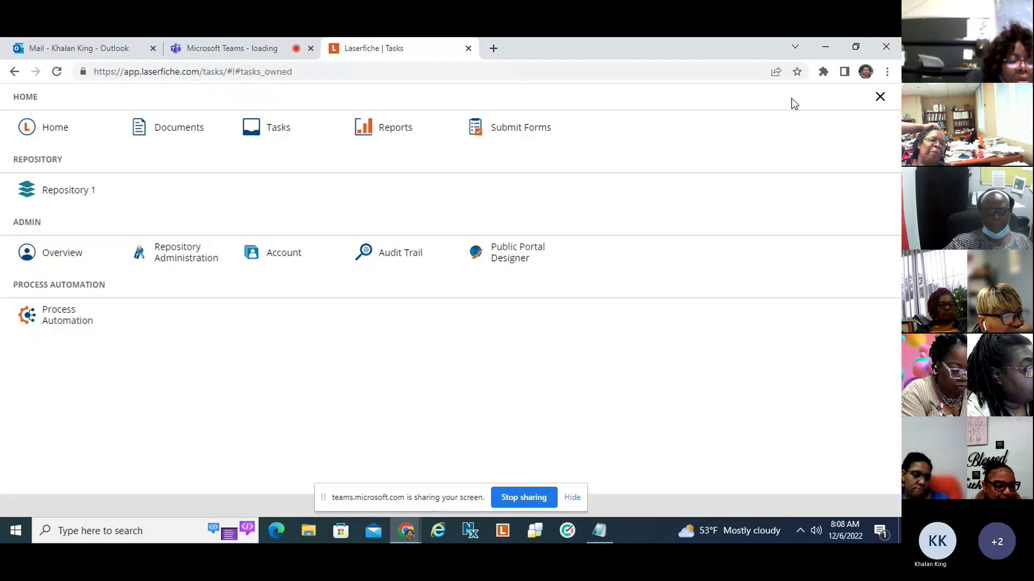
left_click(70, 199)
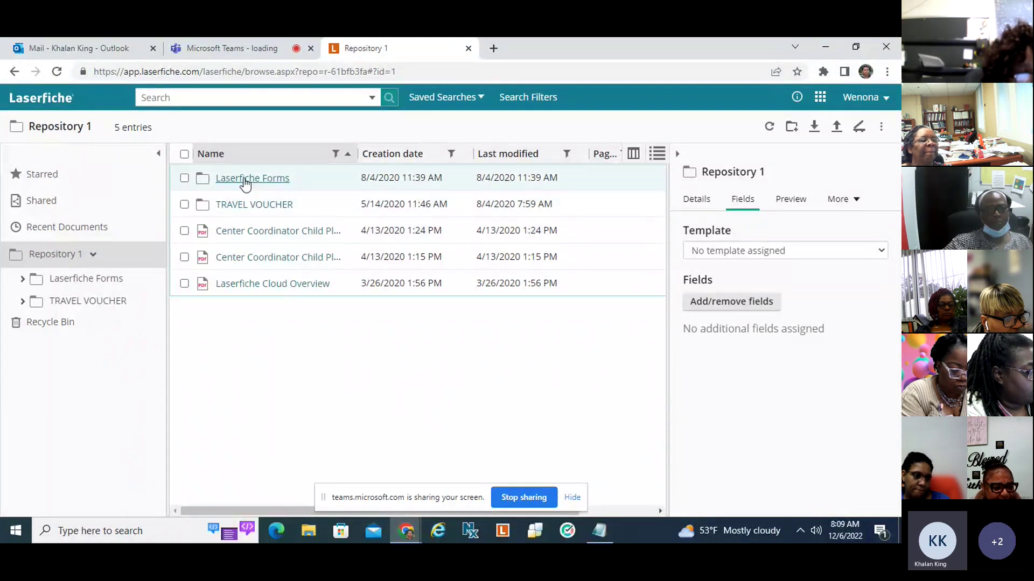
Browse Laserfiche Forms › Travel Voucher › Head Start › the traveller's folder and open the 7/21/2022 - 7/29/2022 voucher.
left_click(245, 181)
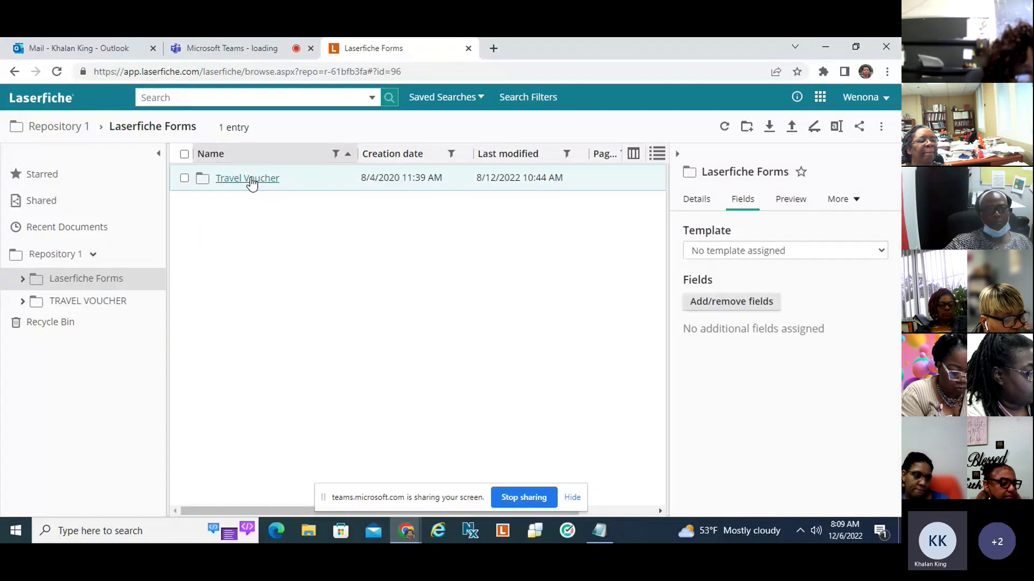
left_click(250, 181)
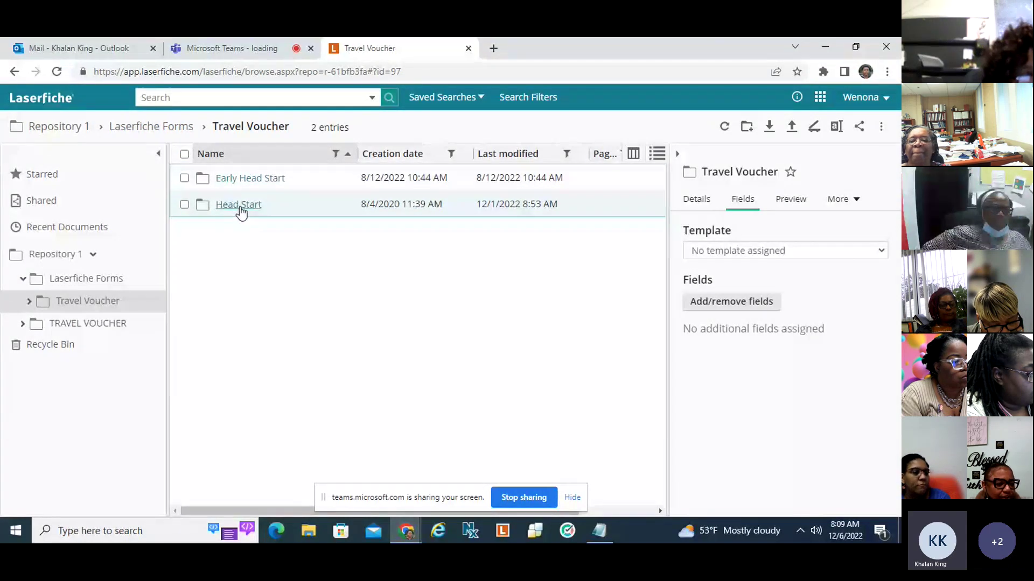
left_click(238, 207)
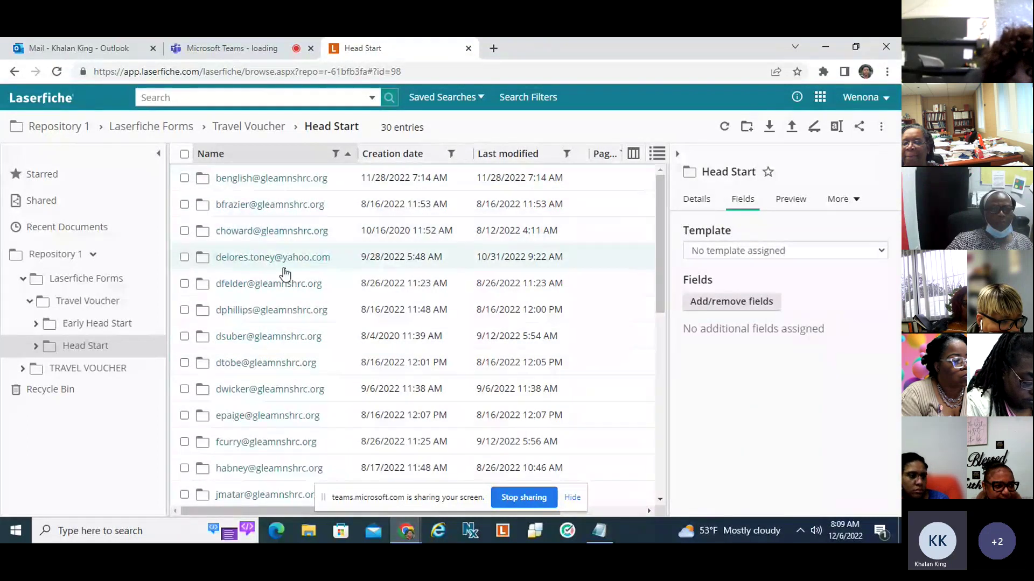
left_click(251, 183)
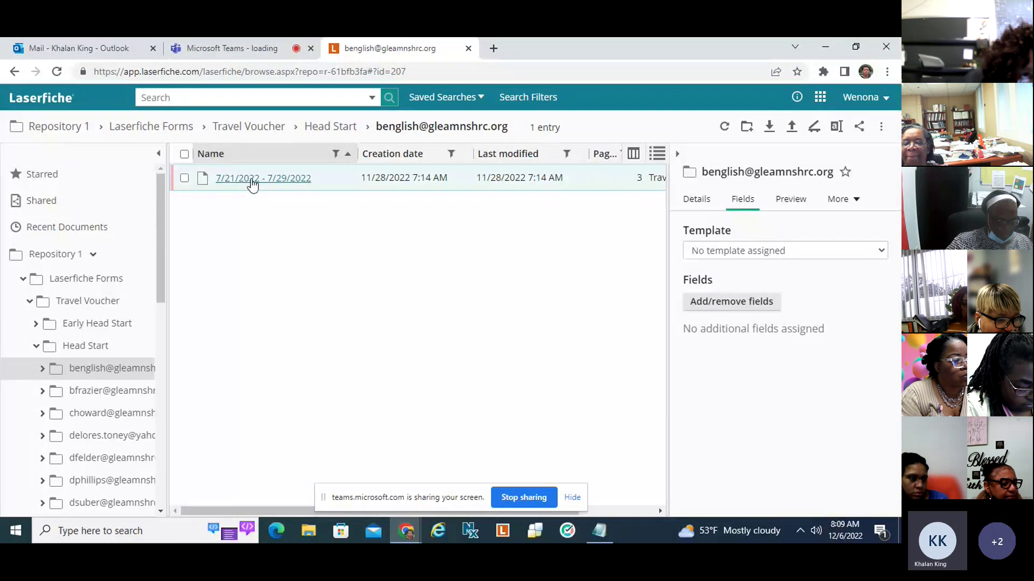
left_click(251, 183)
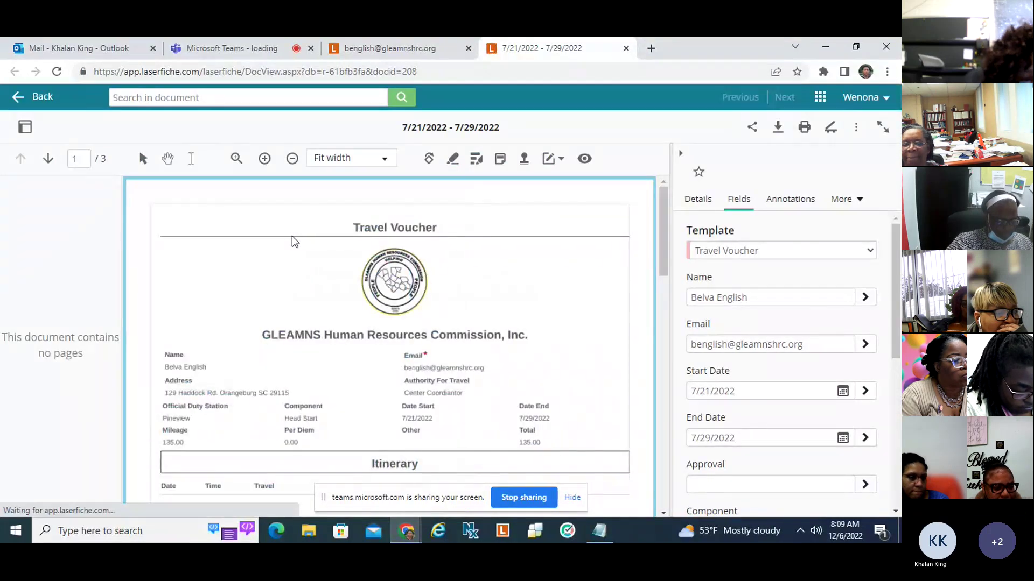
Scroll the voucher's pages and fields to the Submission & Signature page, then return to the folder listing.
left_click_drag(663, 247, 663, 298)
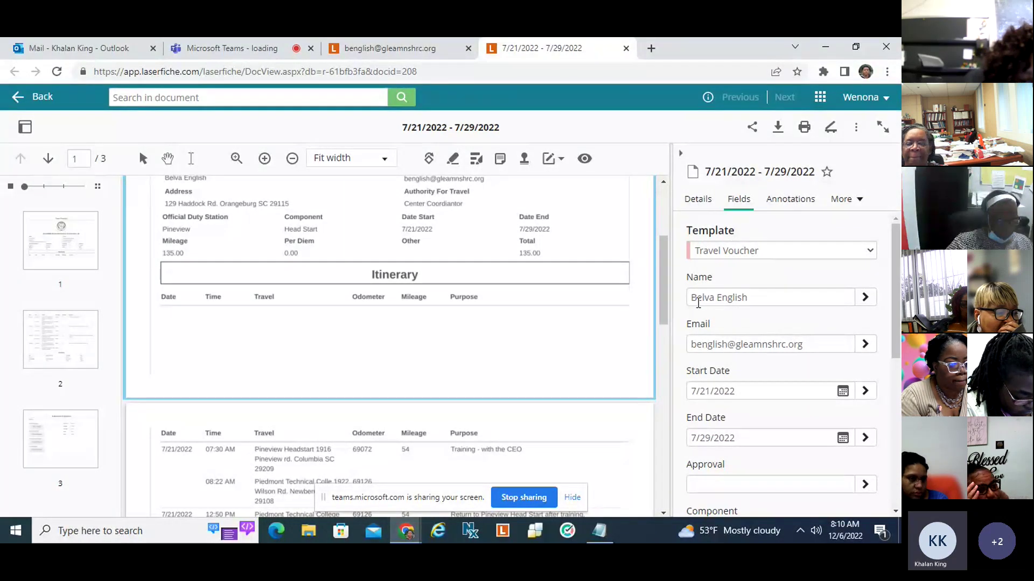
scroll(892, 356, "down", 2)
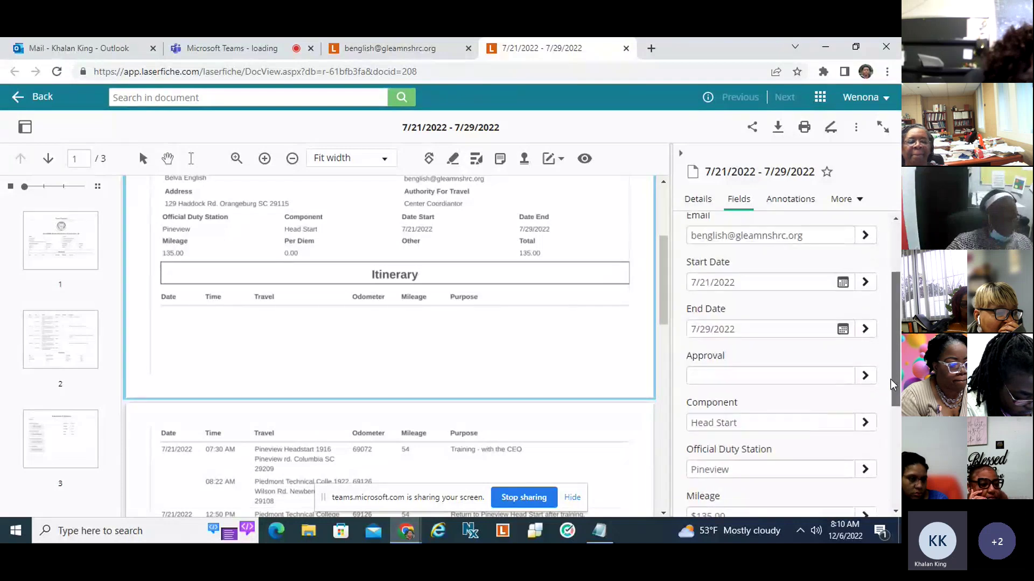
scroll(892, 361, "down", 3)
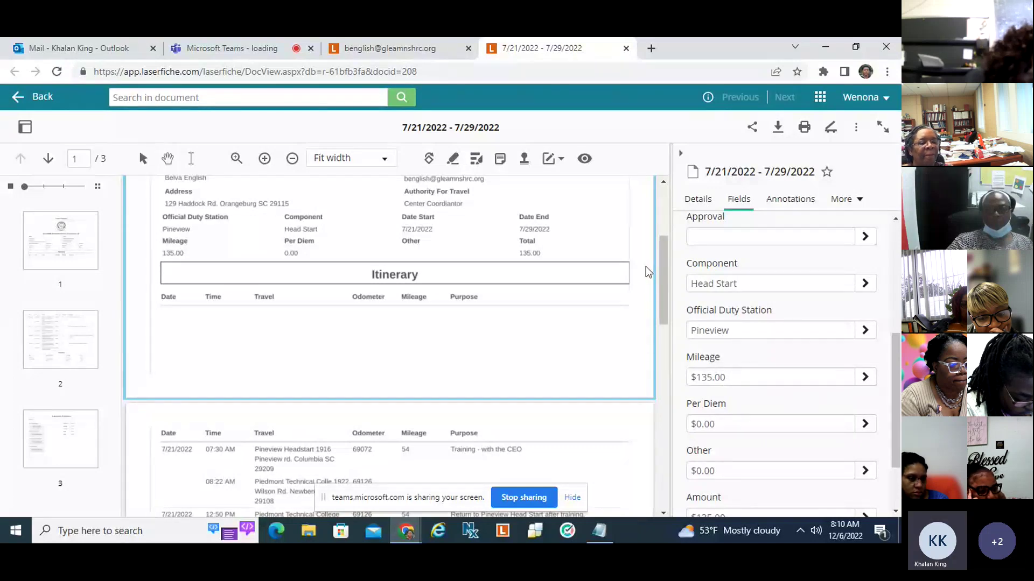
left_click_drag(662, 267, 696, 363)
scroll(471, 248, "down", 5)
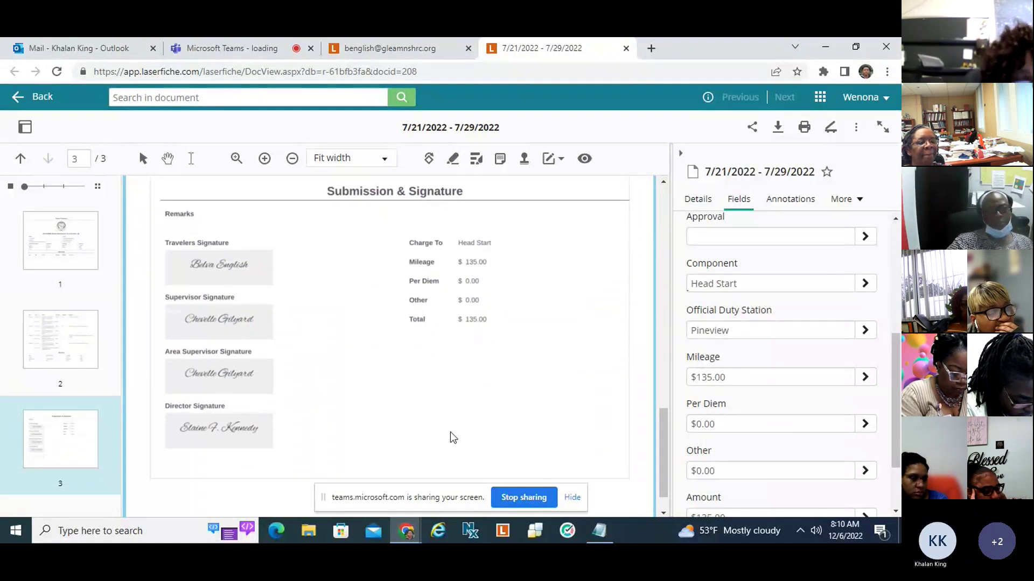
left_click_drag(657, 470, 673, 252)
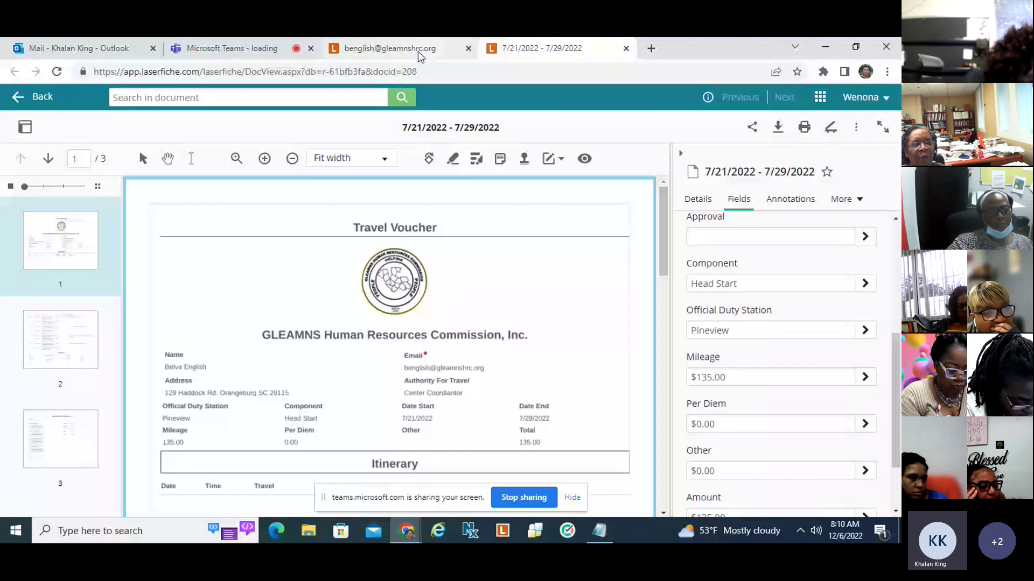
left_click(420, 54)
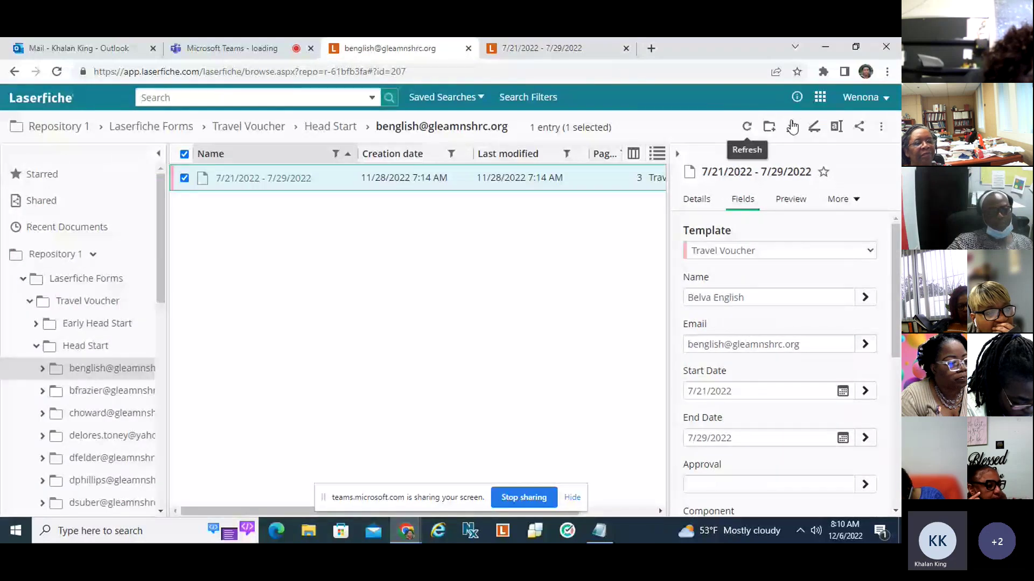
Open My Tasks from the Laserfiche home page, then switch to the Teams meeting tab.
left_click(792, 127)
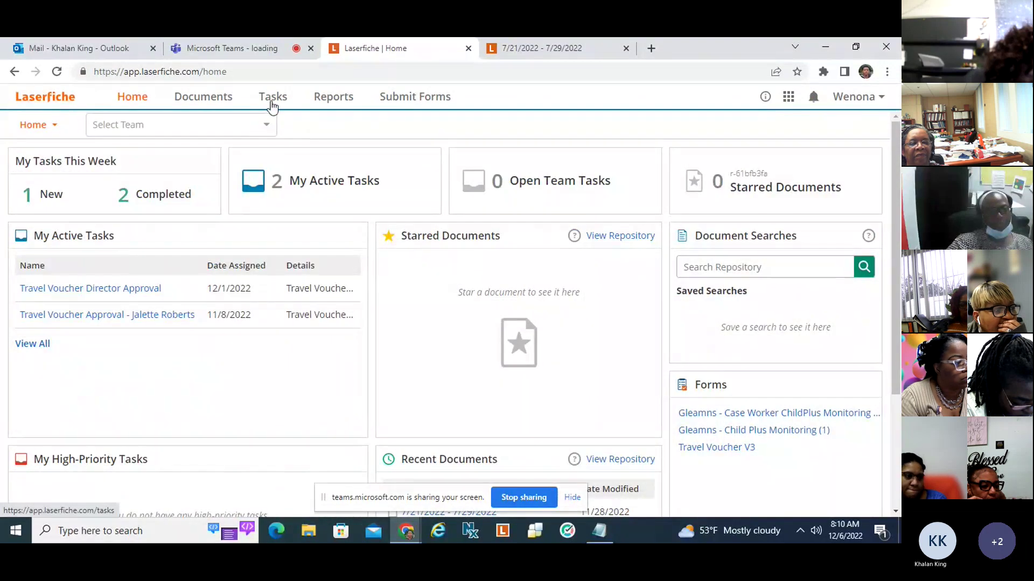
left_click(272, 97)
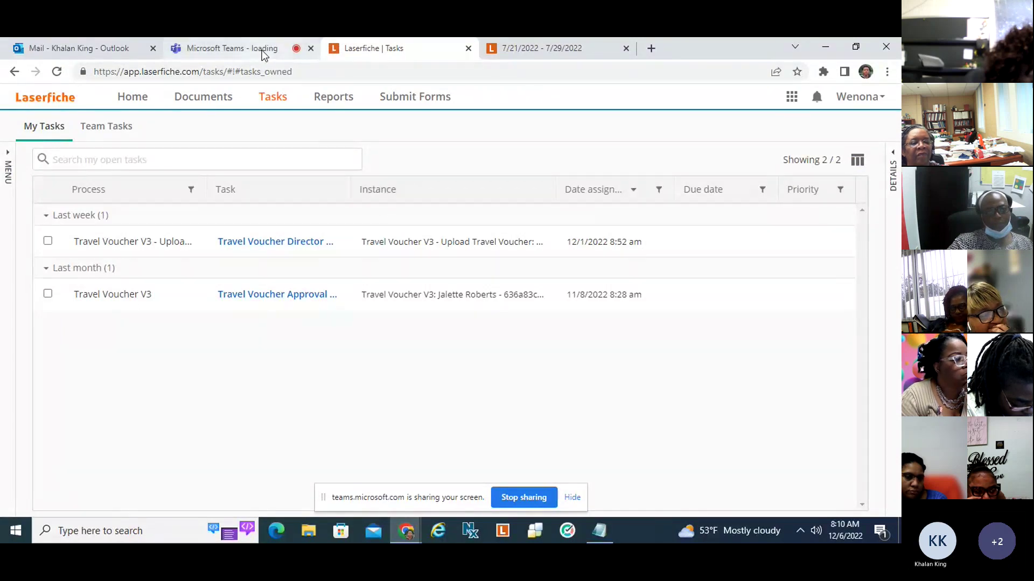
mouse_move(261, 50)
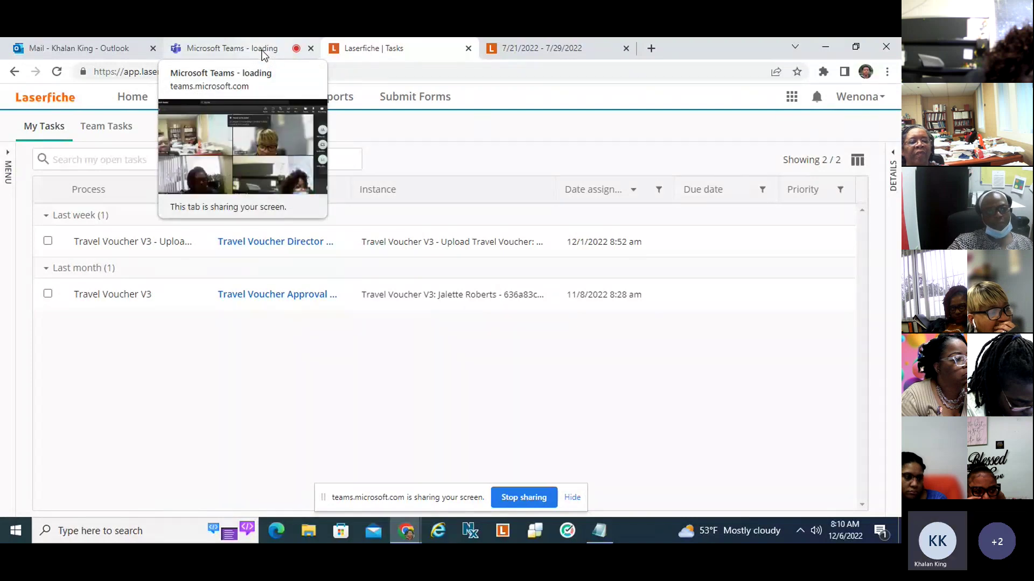
left_click(262, 50)
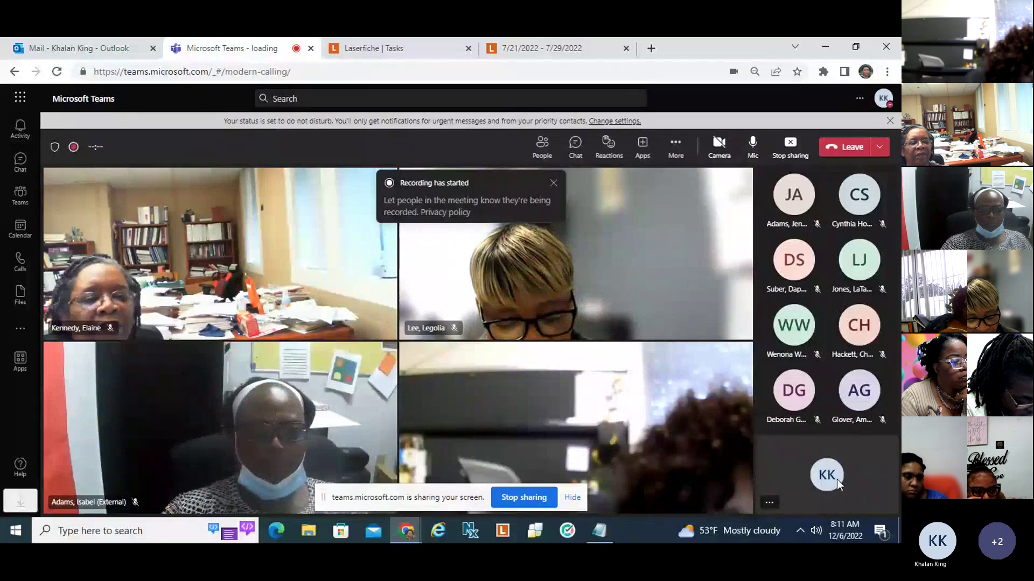
Decline the TMetric time-tracking prompt on the document tab and return to the Laserfiche Tasks tab.
left_click(528, 50)
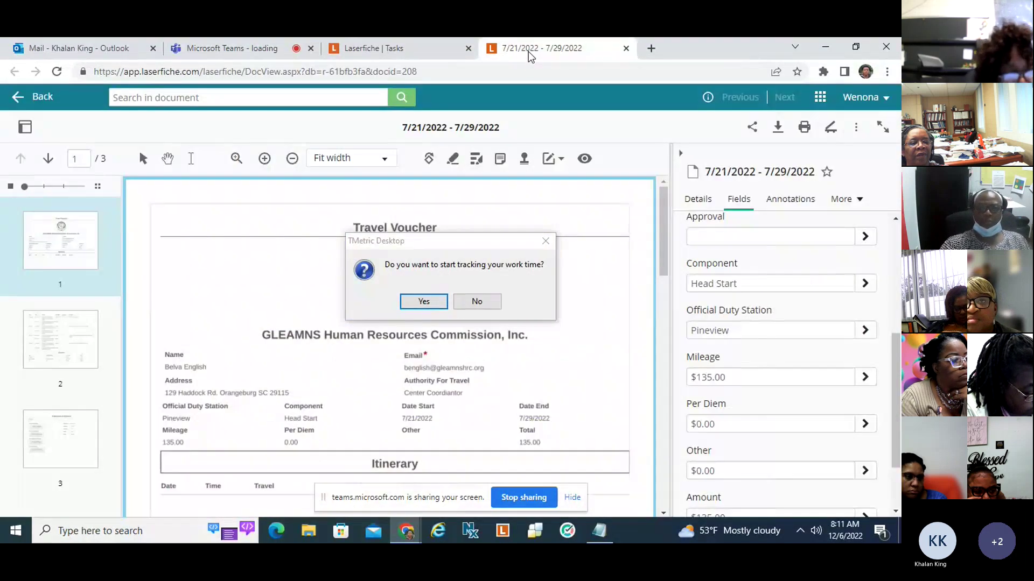
left_click(477, 302)
left_click(369, 48)
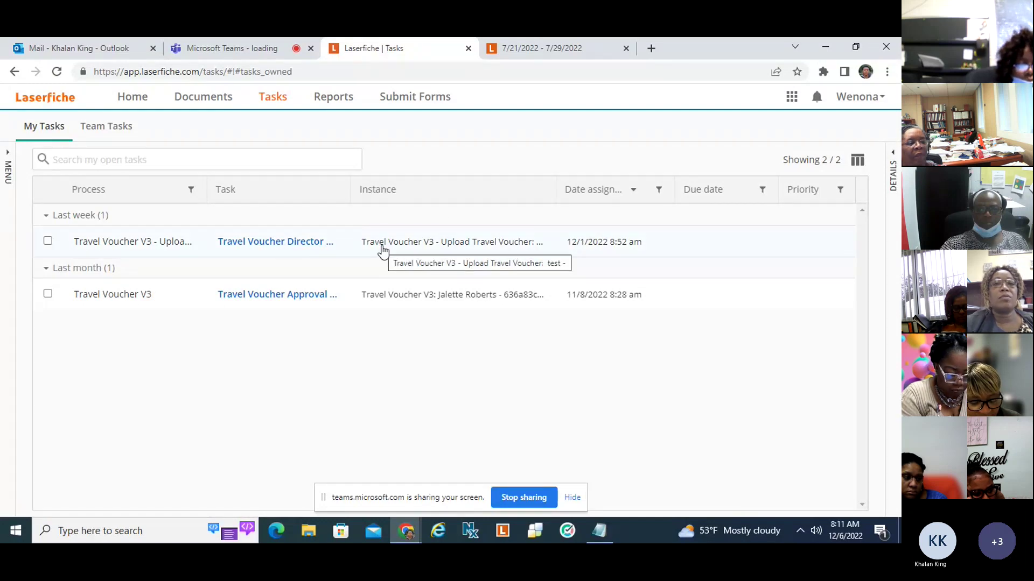
Go to Submit Forms and start a new Travel Voucher form.
left_click(403, 105)
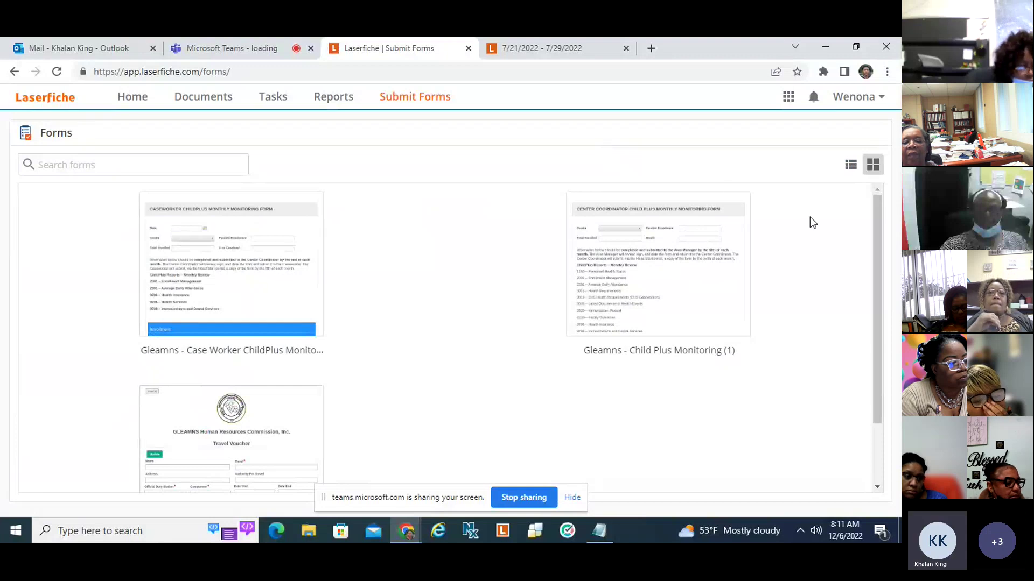
left_click_drag(879, 217, 873, 250)
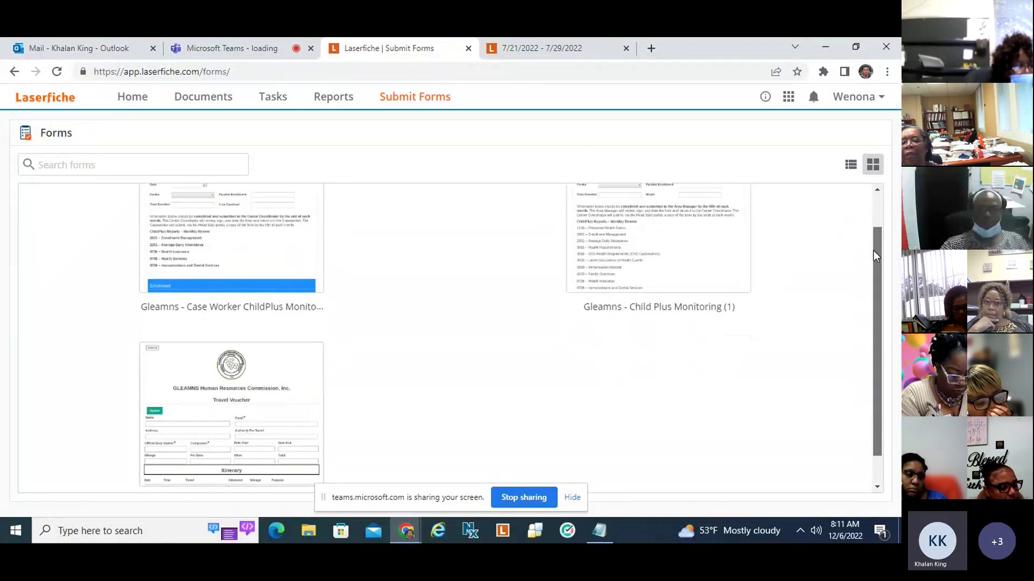
mouse_move(265, 416)
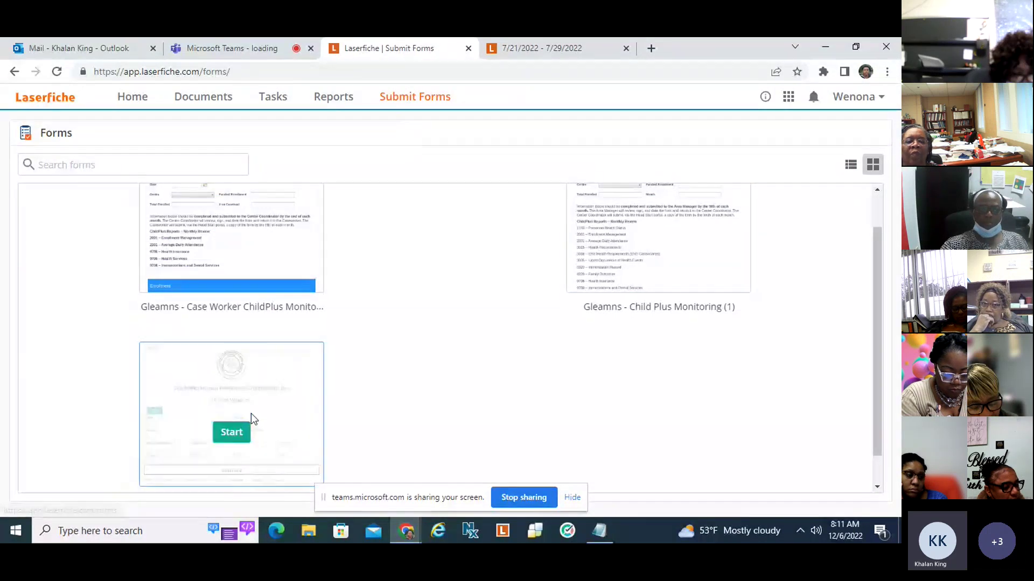
left_click(231, 433)
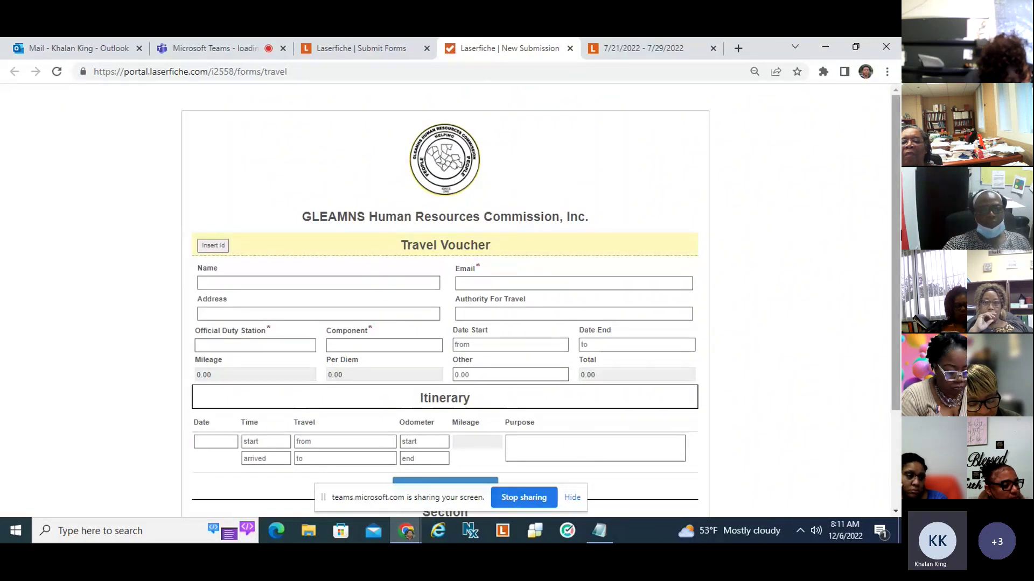
Autofill the traveller's name, address and e-mail, and enter 'test' as Authority For Travel.
left_click_drag(896, 248, 896, 337)
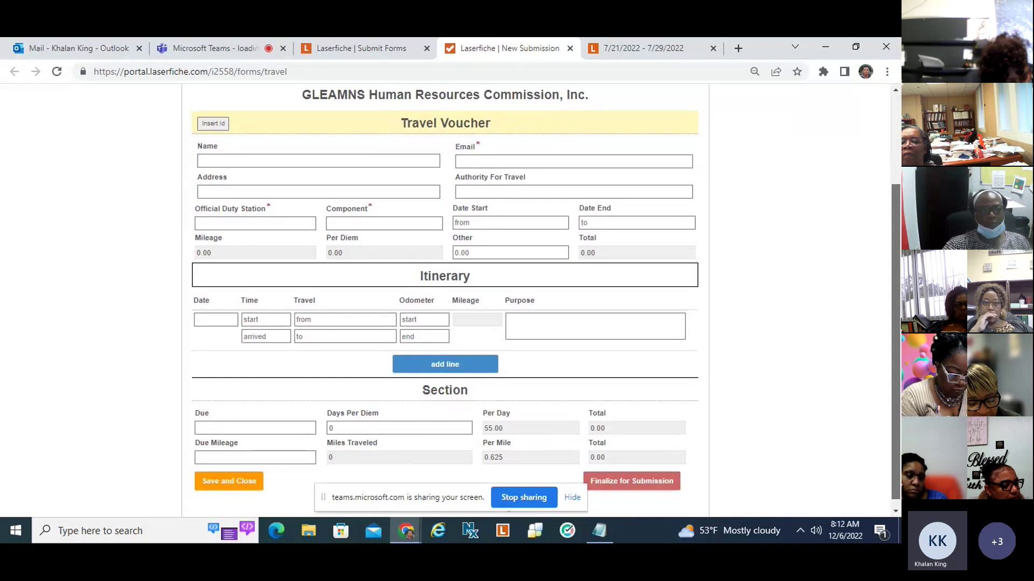
left_click(301, 161)
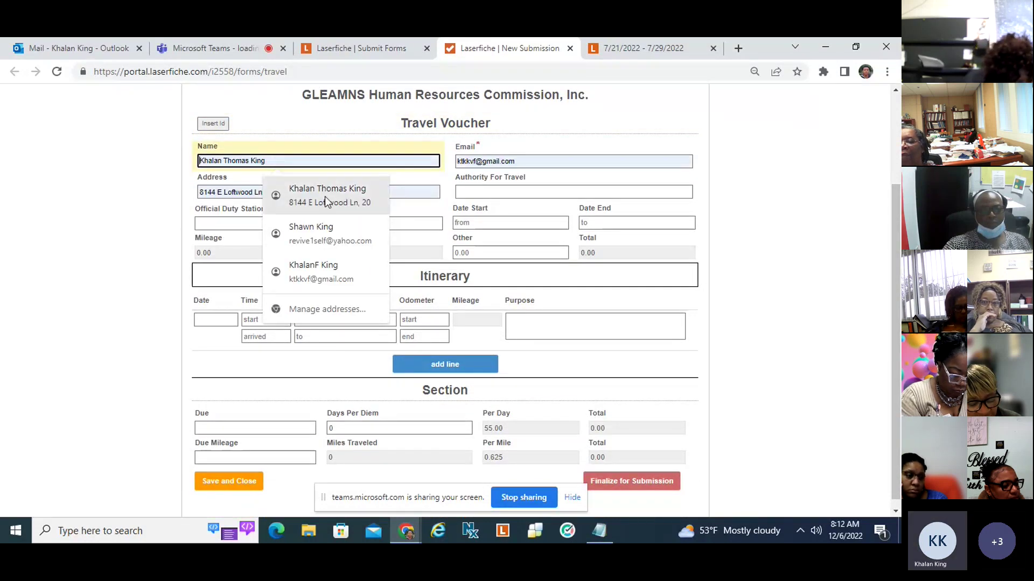
left_click(325, 196)
left_click(483, 194)
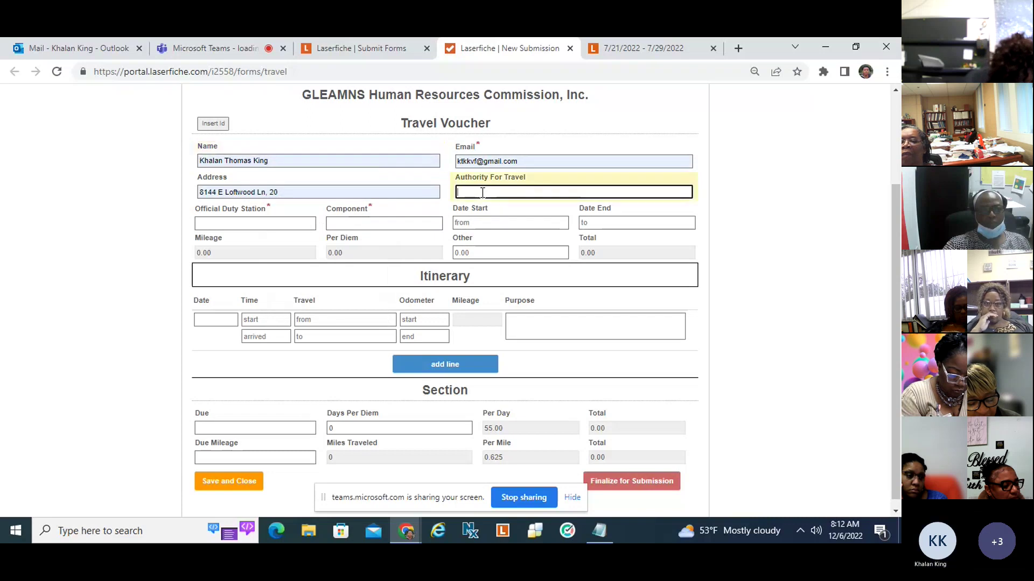
type("tes")
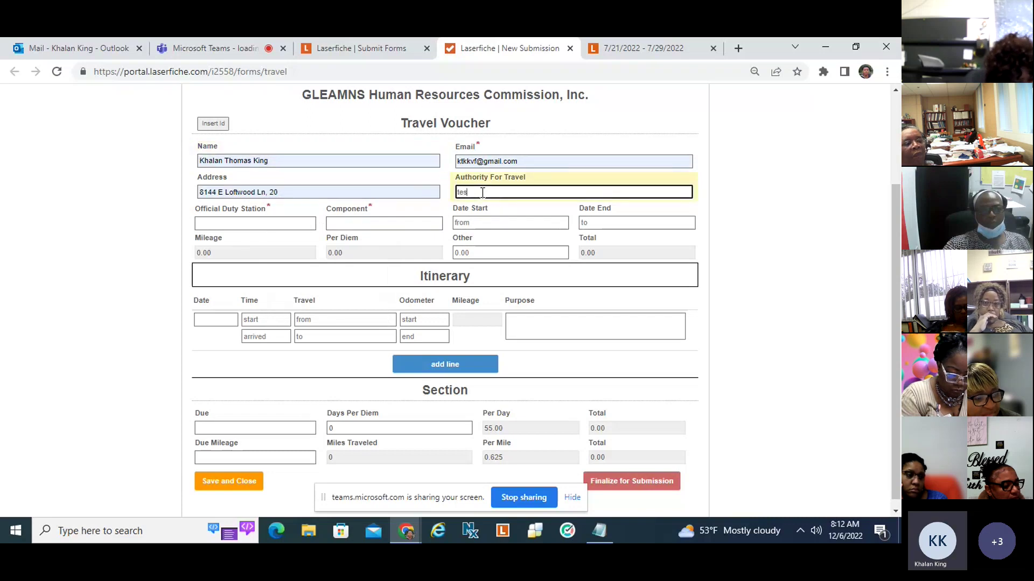
type("t")
Choose Batesburg duty station, Early Head Start component, and travel dates 12/6/2022 to 12/14/2022.
left_click(221, 223)
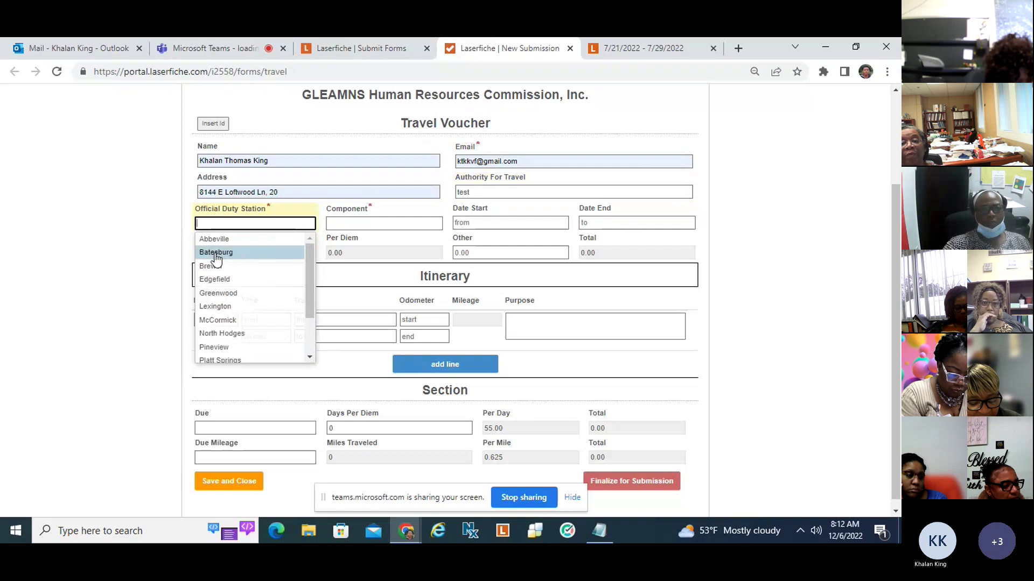
left_click(215, 255)
left_click(337, 225)
left_click(361, 241)
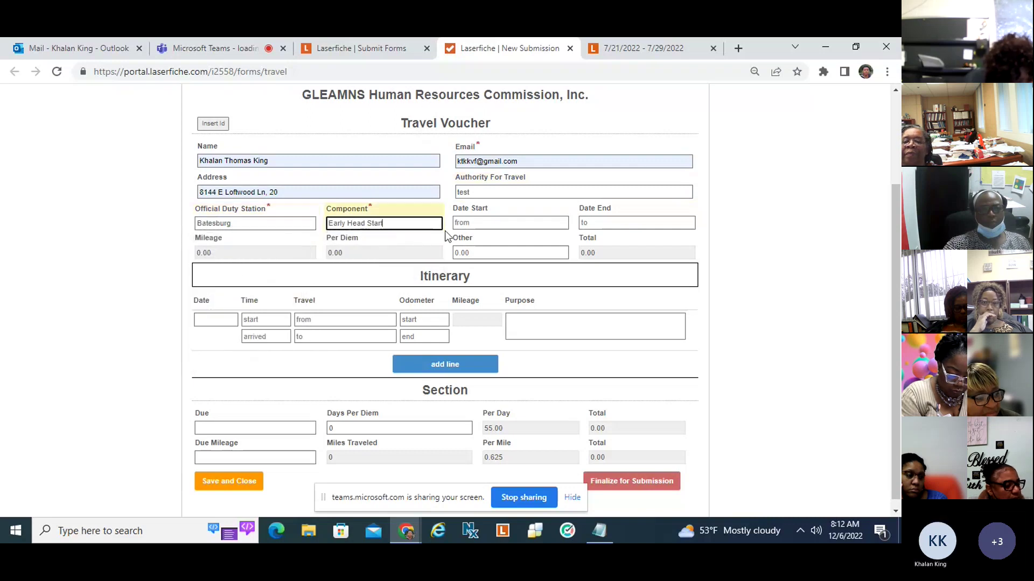
left_click(475, 223)
left_click(501, 285)
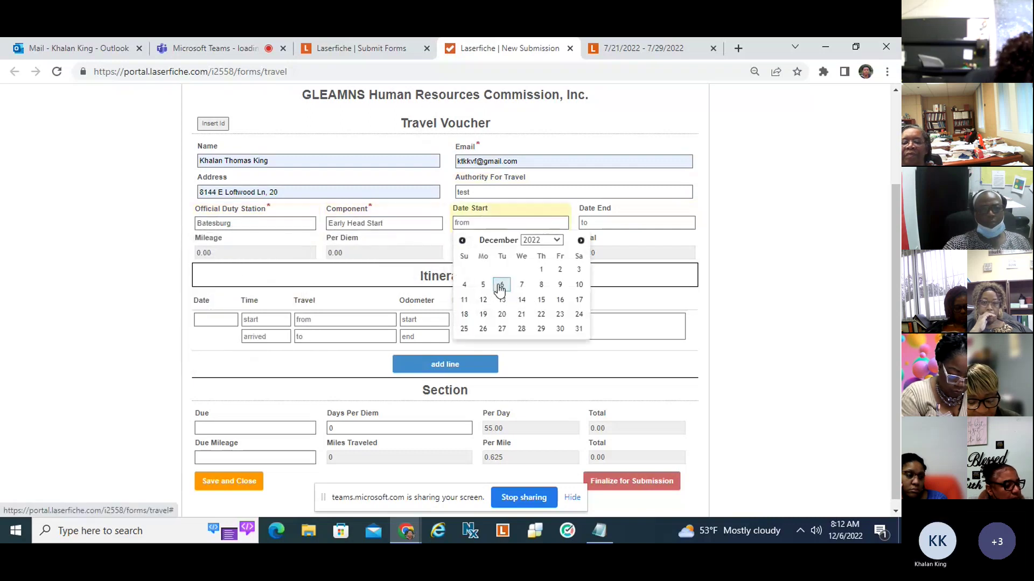
left_click(607, 224)
left_click(652, 300)
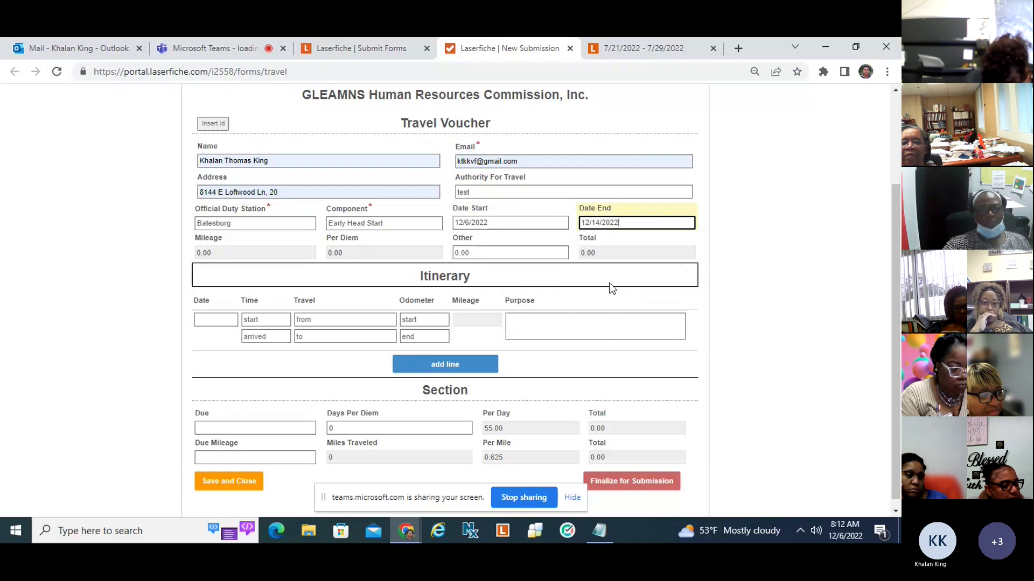
left_click(468, 253)
Enter 243 as Other expense and set the itinerary line to 12/6/2022, 02:33 AM to 03:23.
type("243")
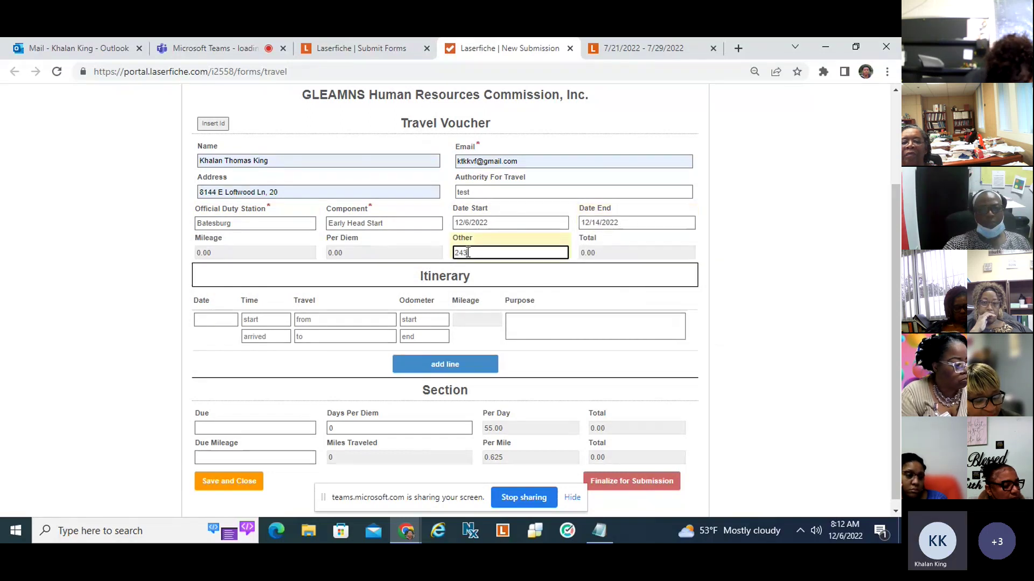
left_click(203, 321)
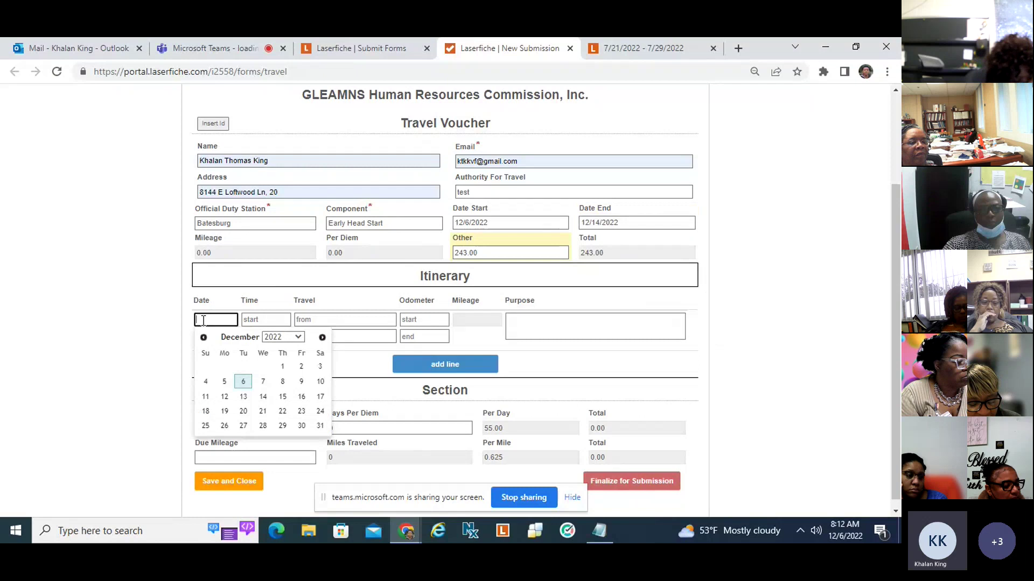
left_click(243, 381)
left_click(262, 321)
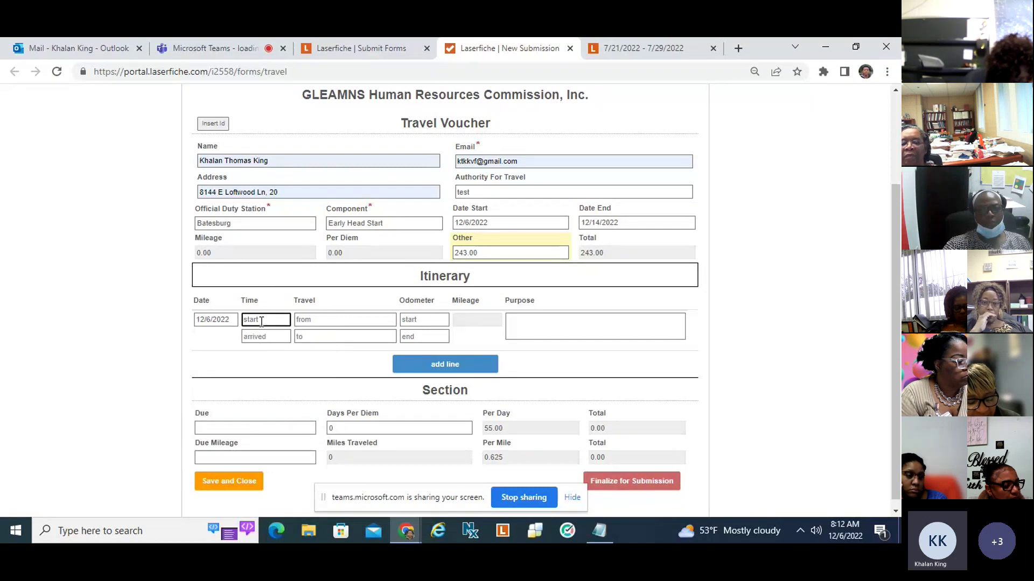
type("02:33 AM")
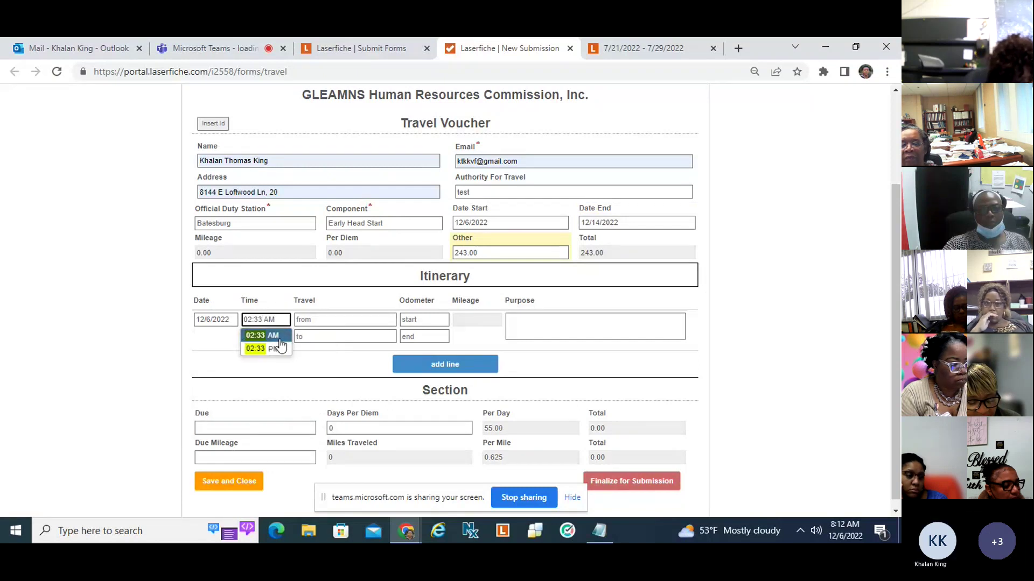
left_click(279, 337)
left_click(279, 338)
type("03:23")
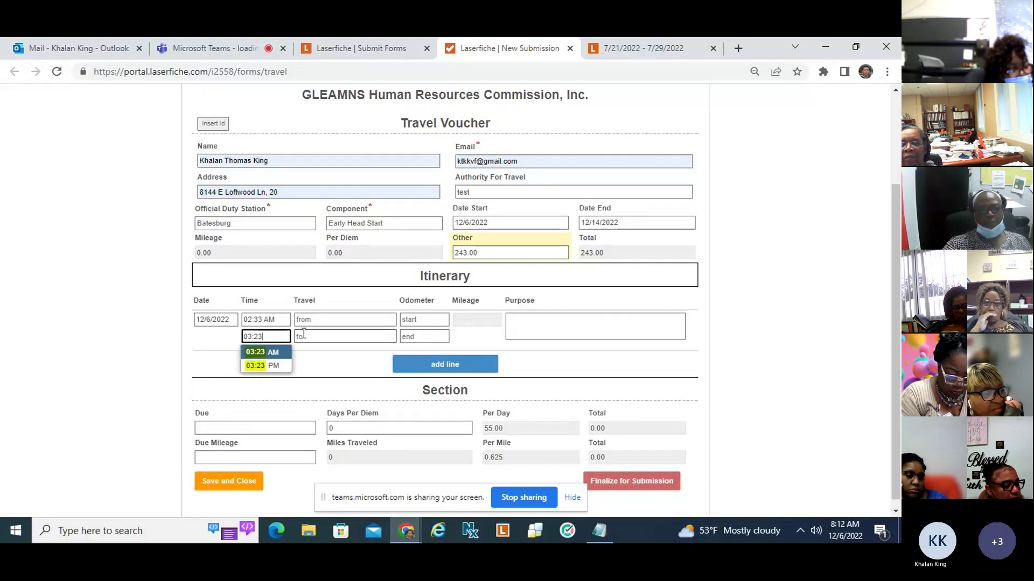
Enter travel 33 to 33 and odometer readings 33 to 44 on the itinerary line.
left_click(314, 322)
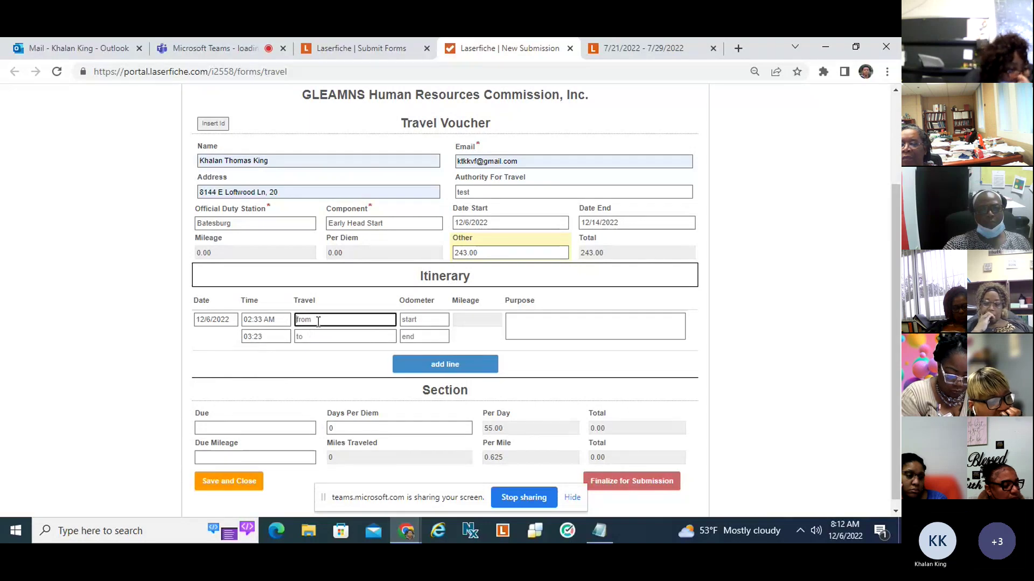
type("33")
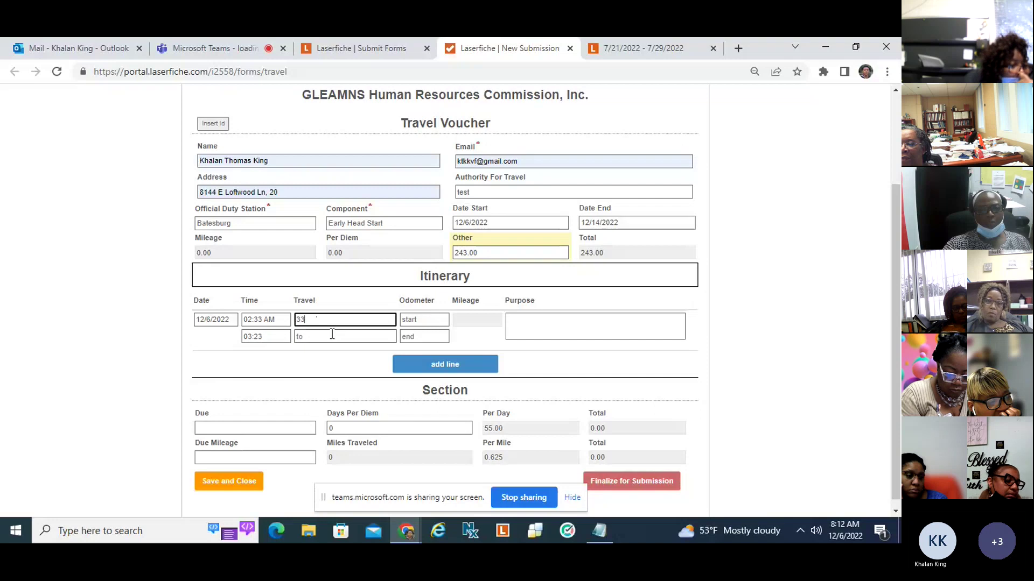
left_click(330, 336)
type("33")
left_click(416, 319)
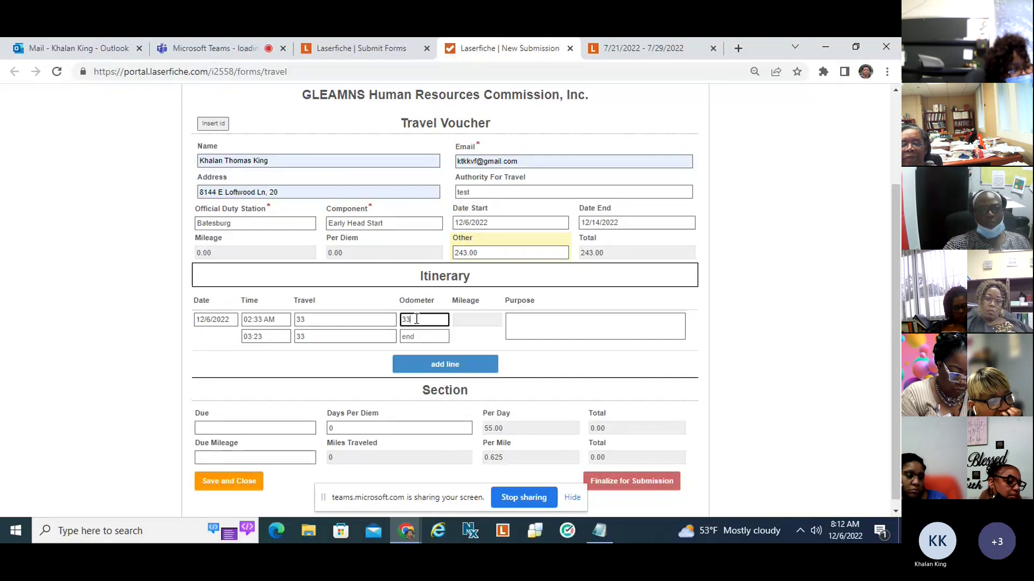
type("33")
left_click(421, 336)
type("44")
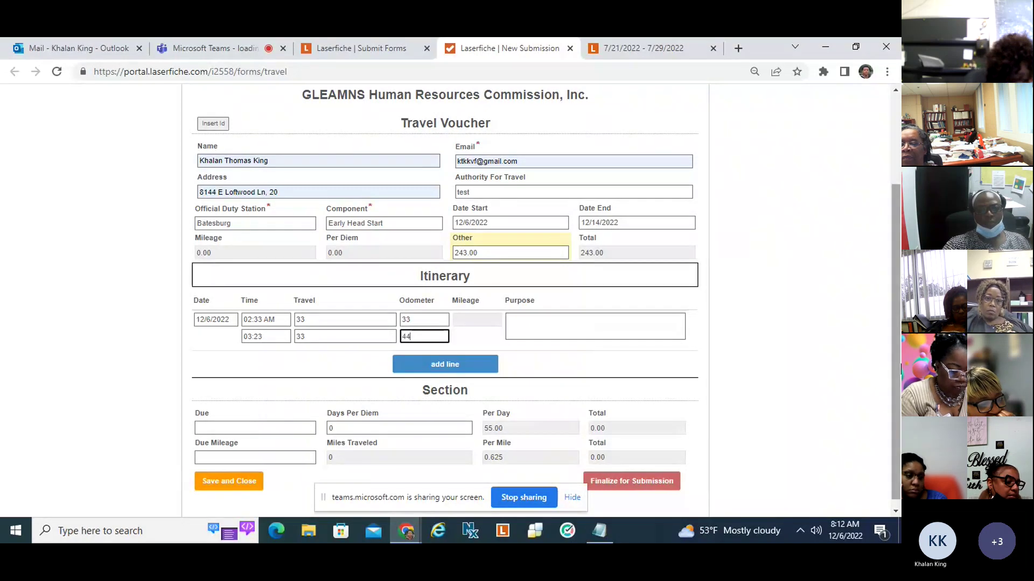
scroll(533, 367, "down", 1)
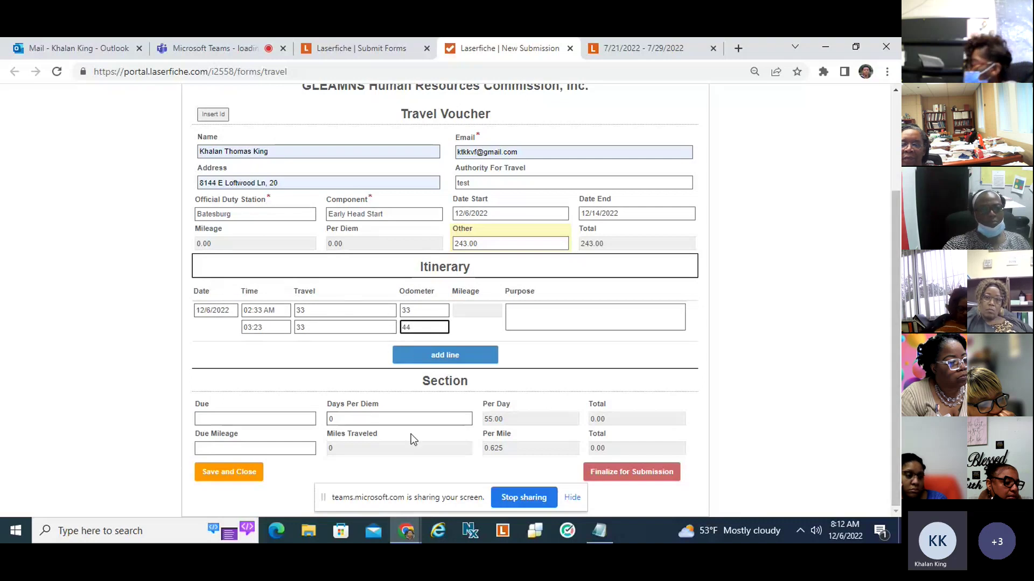
Enter Due 33 and Due Mileage 44, clearing the default 0 from Days Per Diem.
left_click(283, 419)
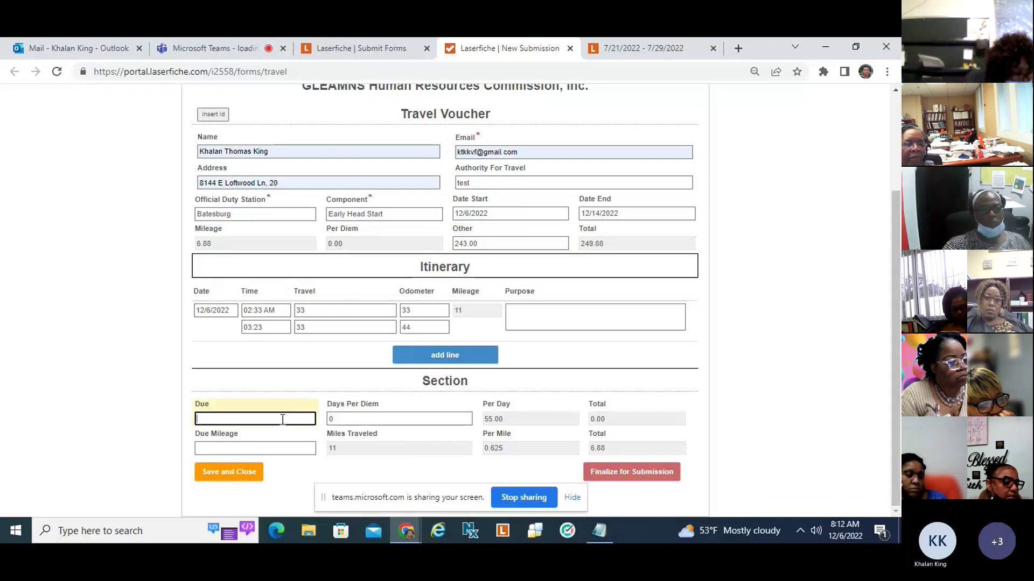
type("33")
left_click(335, 419)
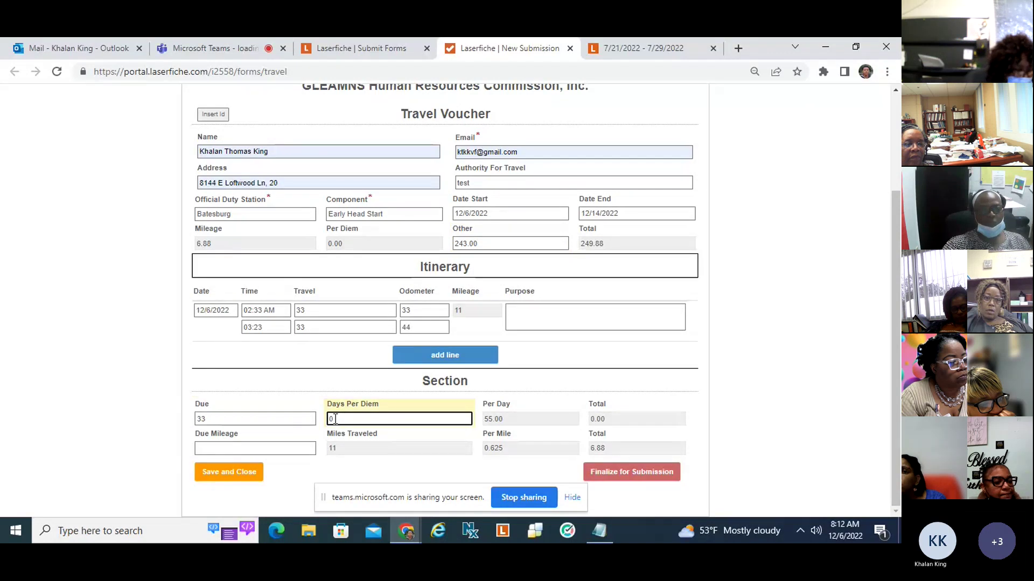
key("BackSpace")
left_click(266, 443)
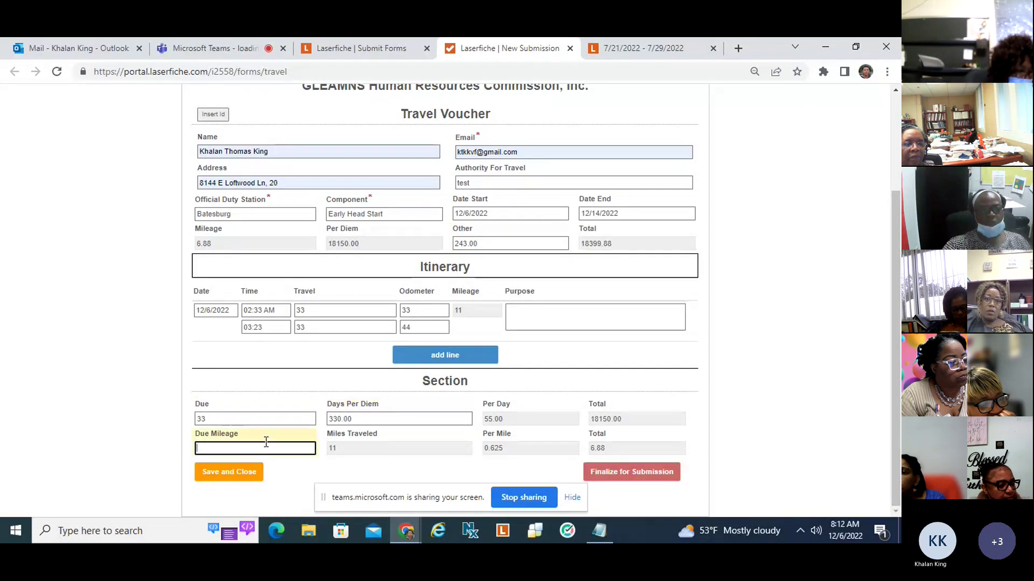
type("44")
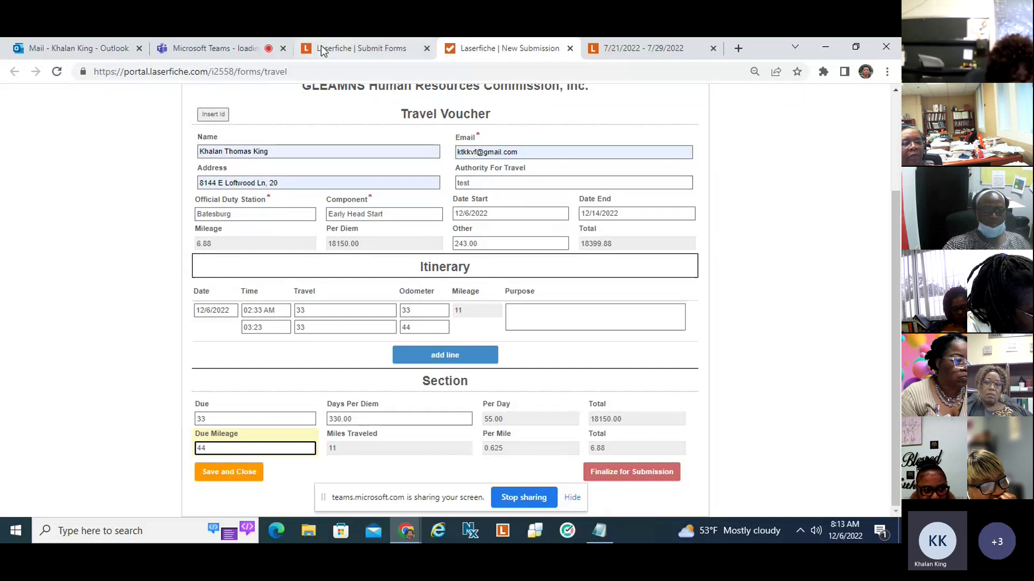
left_click(340, 50)
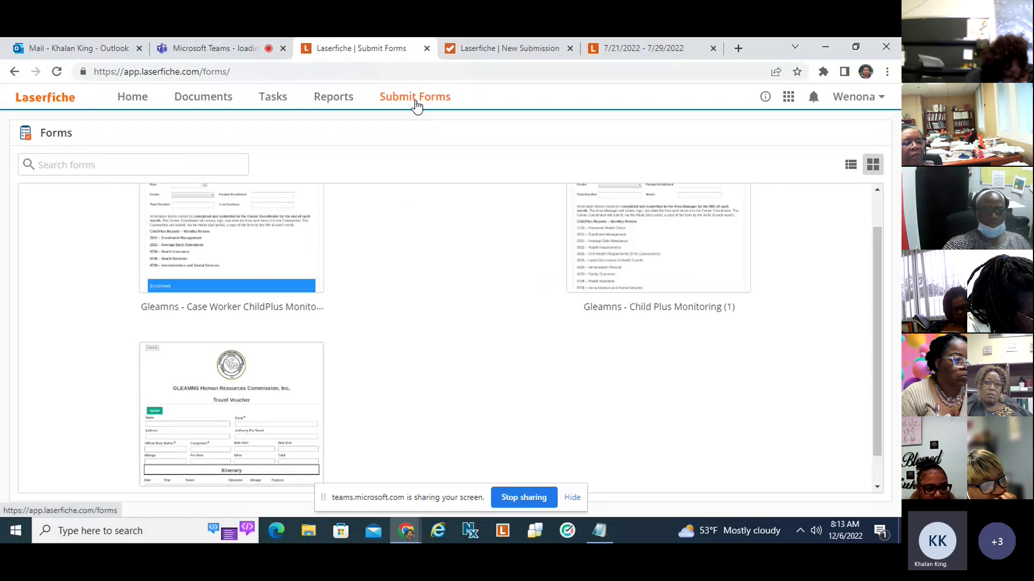
mouse_move(240, 453)
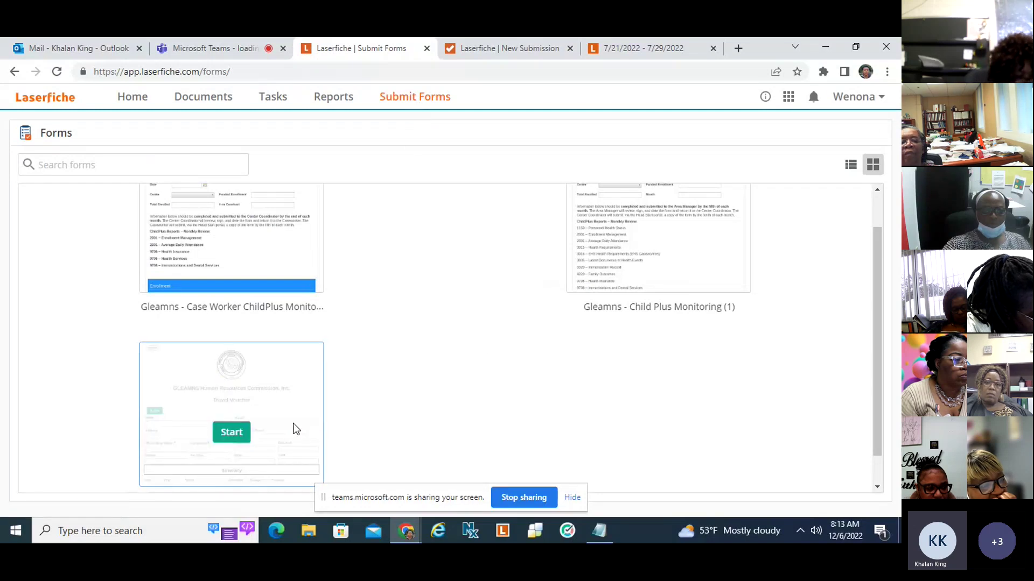
left_click(619, 51)
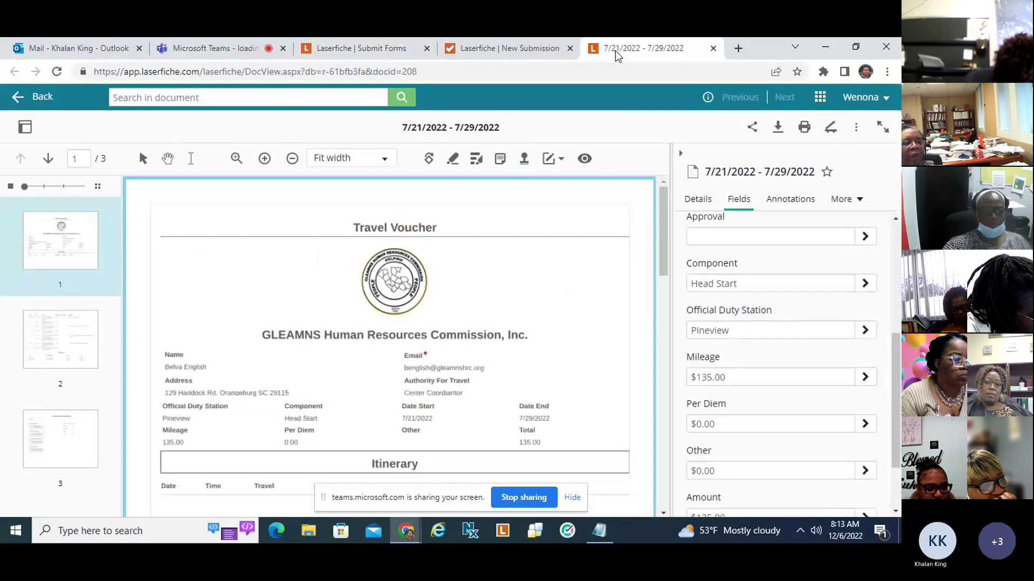
left_click(528, 53)
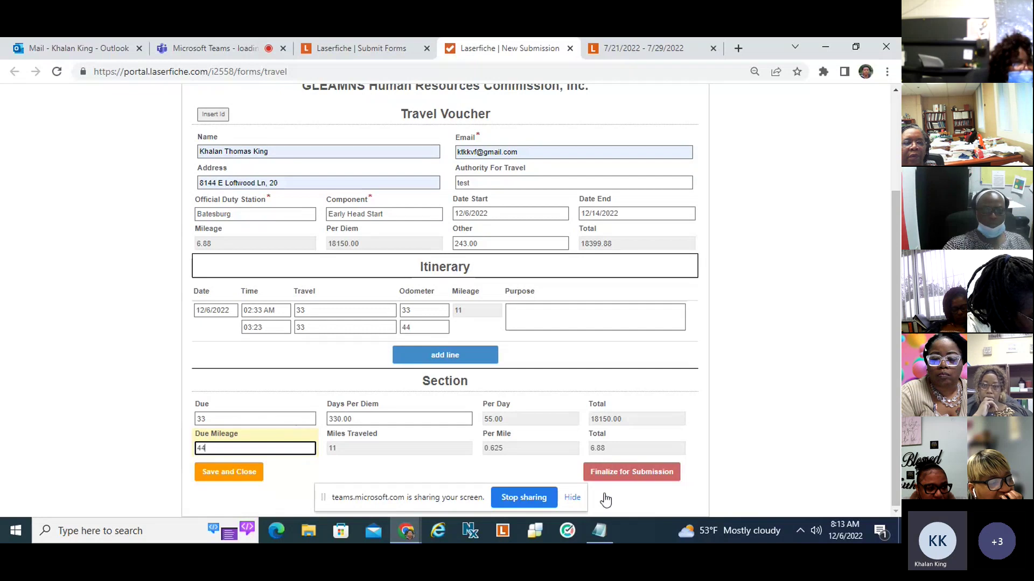
Finalize the voucher for submission, confirm, and add the remark 'tste'.
left_click(627, 479)
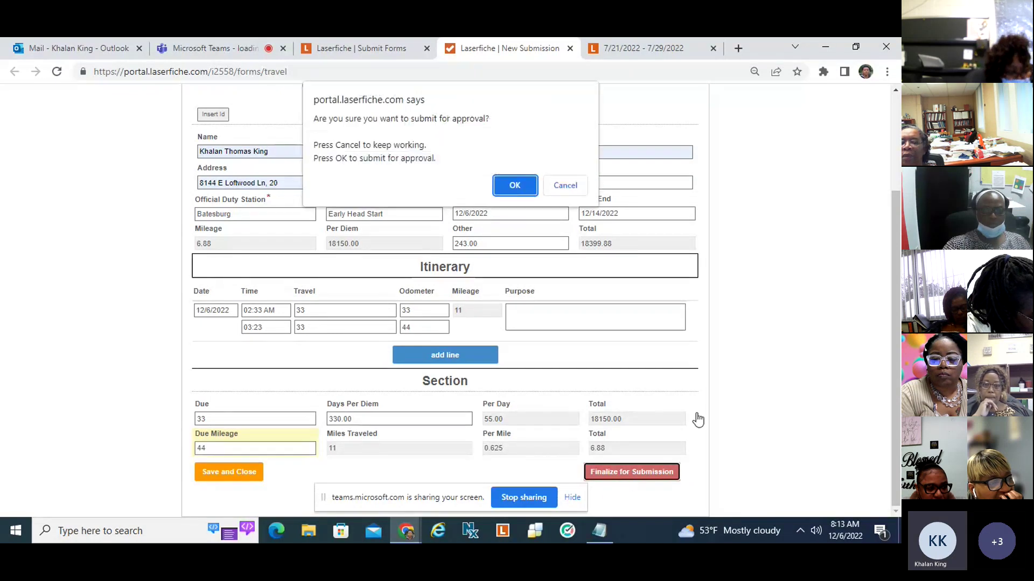
left_click(506, 189)
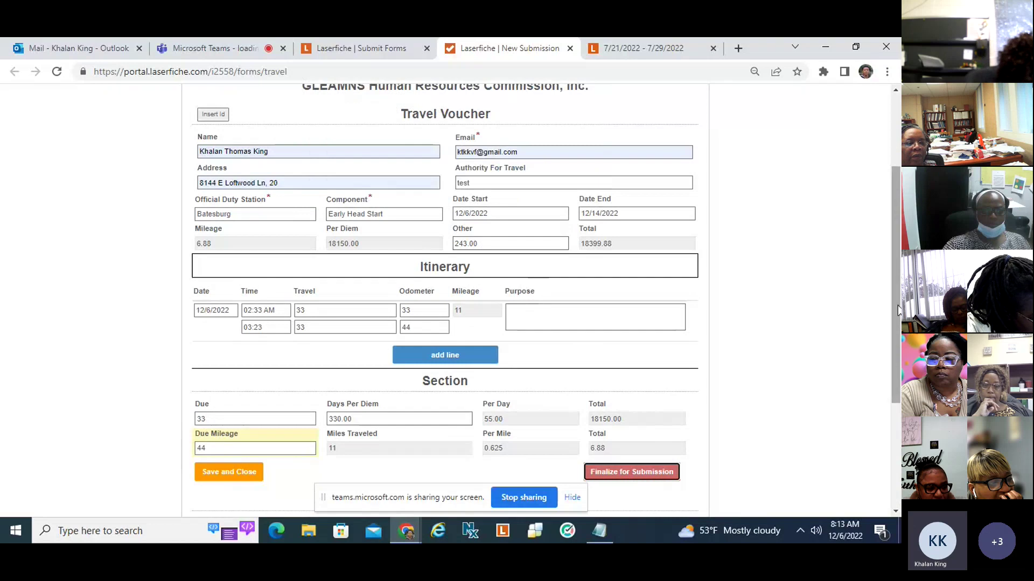
scroll(897, 305, "down", 3)
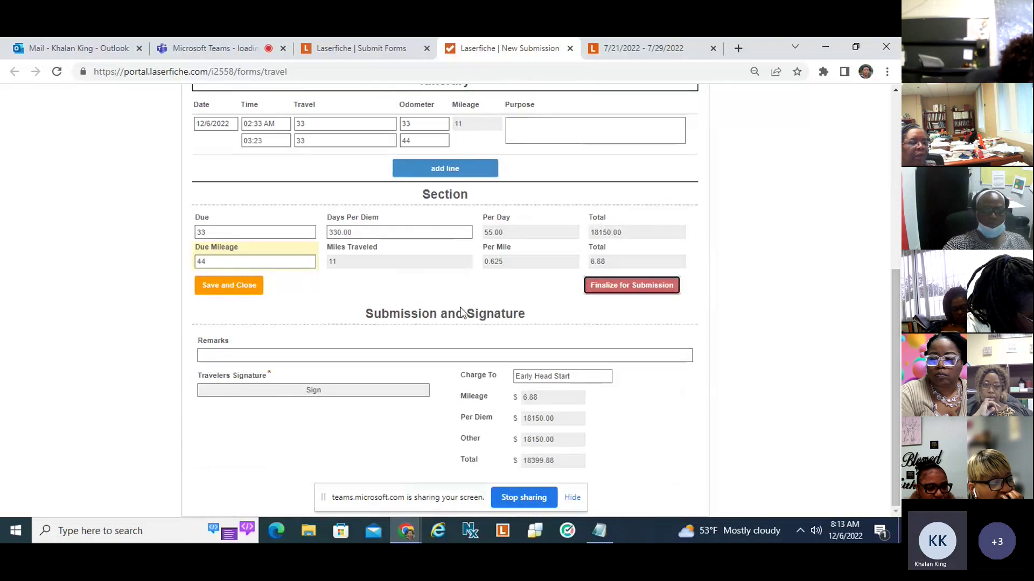
left_click(260, 356)
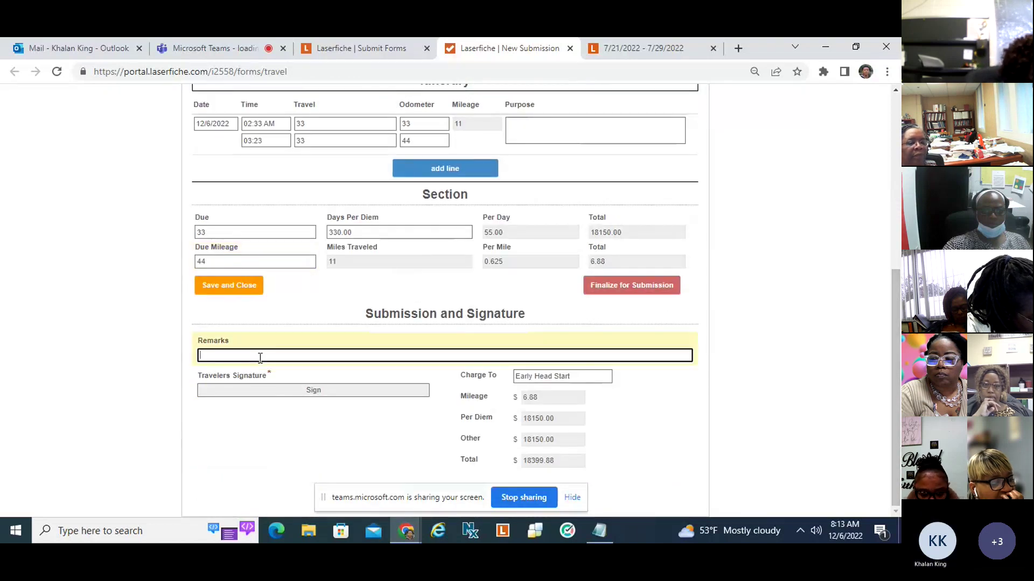
type("tste")
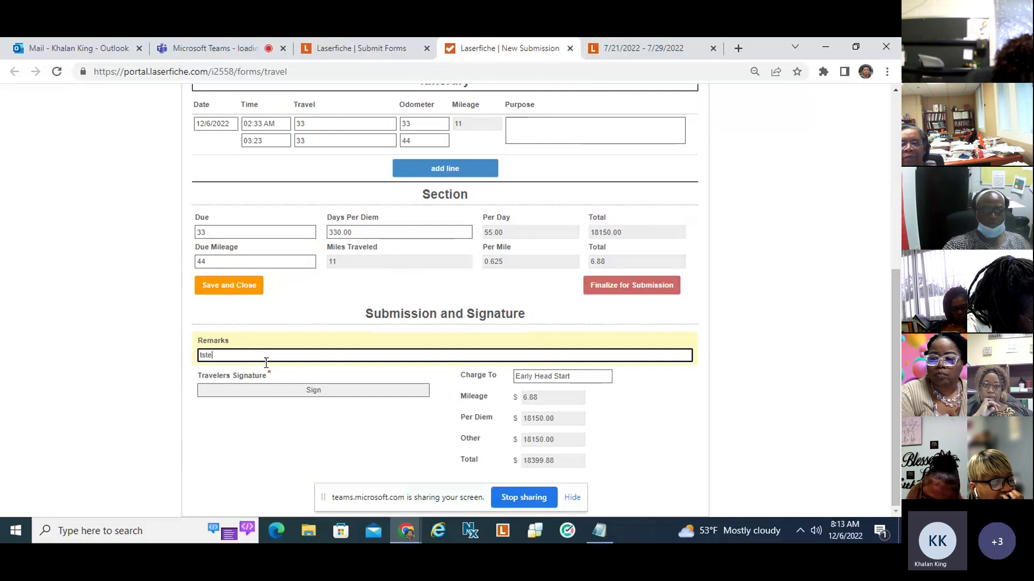
Sign the voucher as the traveler with a hand-drawn signature.
left_click(295, 392)
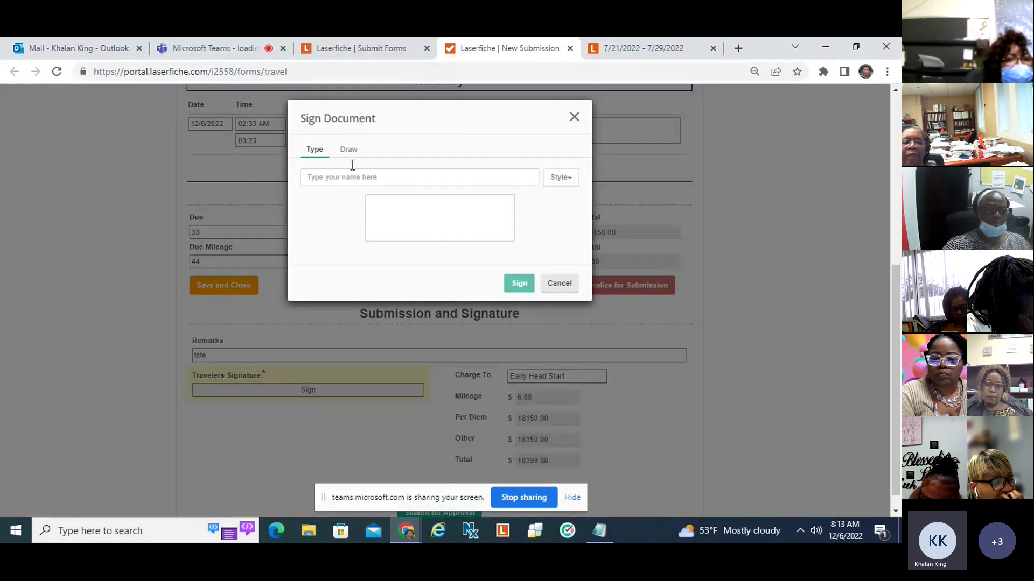
left_click(348, 150)
mouse_move(386, 193)
left_mouse_down()
mouse_move(447, 186)
mouse_move(454, 217)
left_mouse_up()
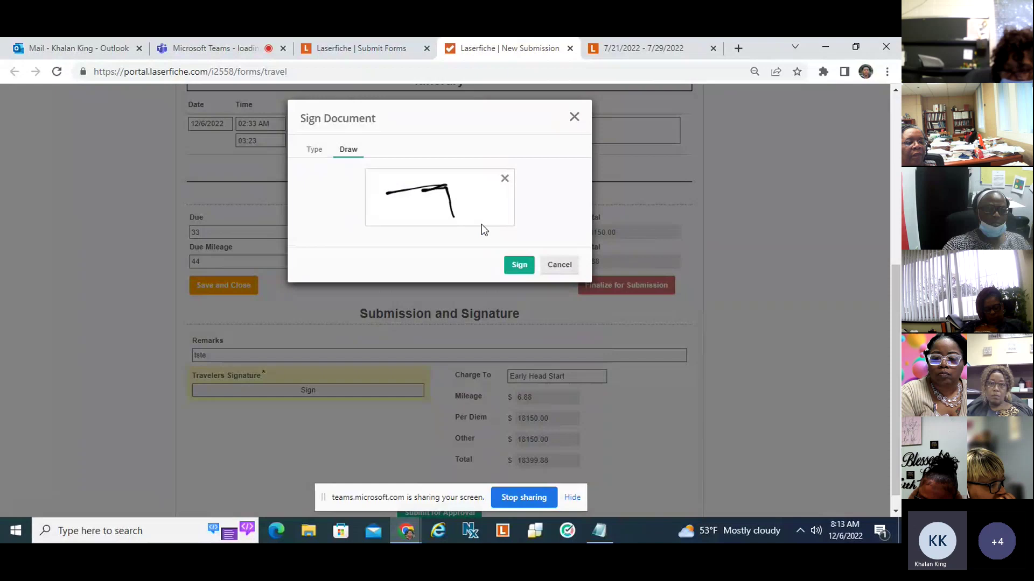
left_click(518, 265)
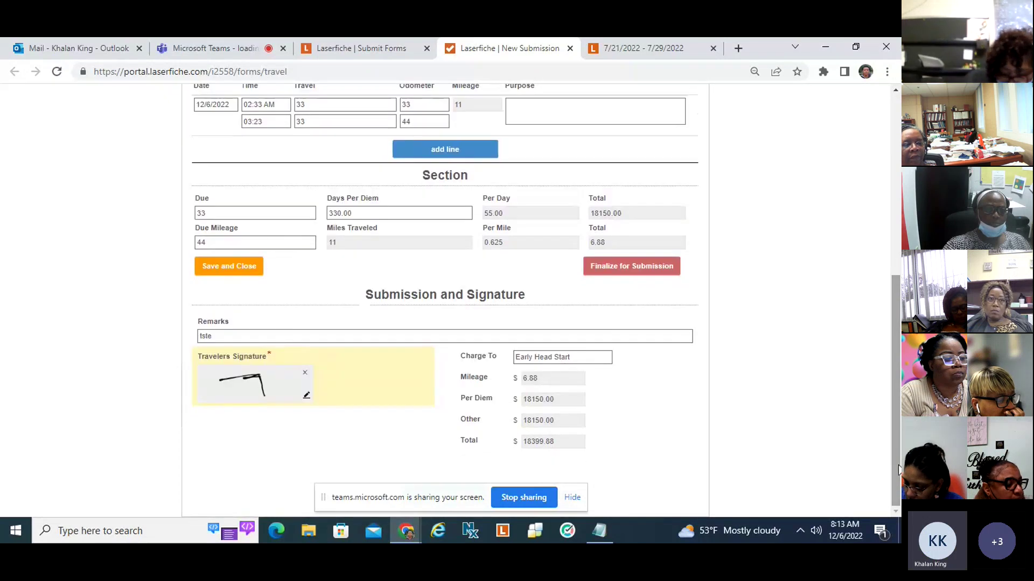
mouse_move(898, 467)
left_mouse_down()
mouse_move(891, 443)
mouse_move(897, 472)
left_mouse_up()
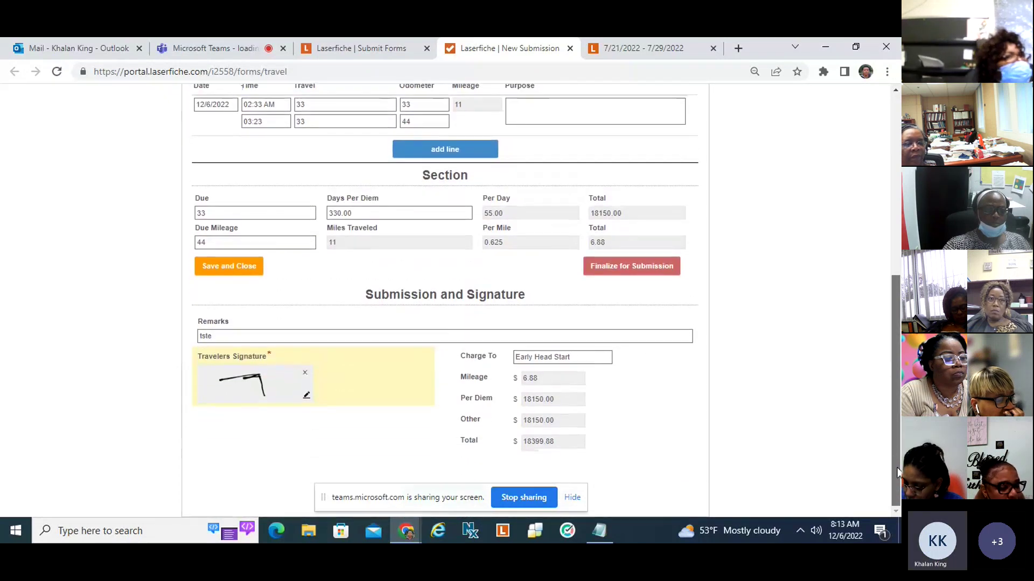
left_click(579, 500)
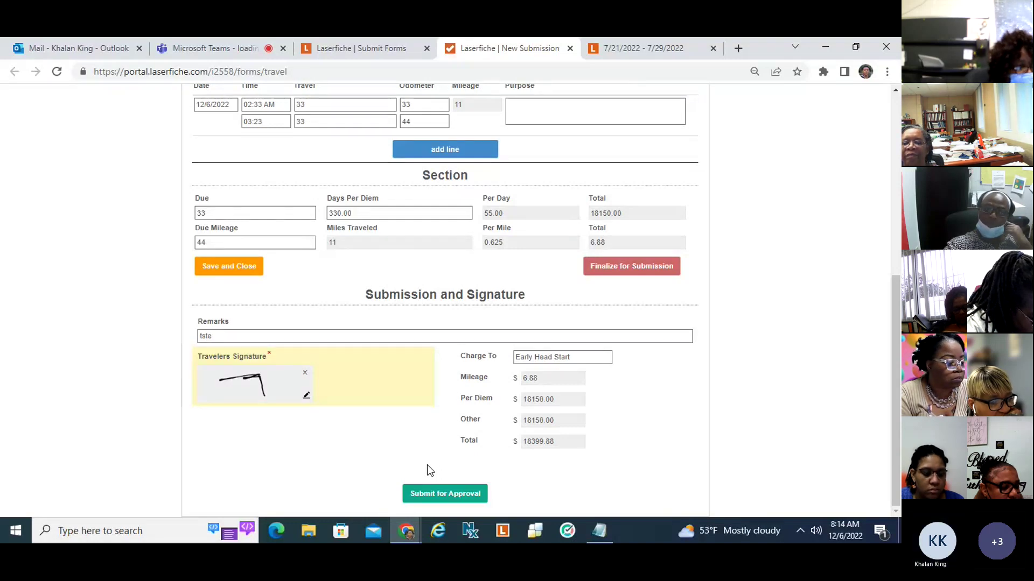
mouse_move(897, 495)
left_mouse_down()
mouse_move(897, 483)
mouse_move(900, 495)
left_mouse_up()
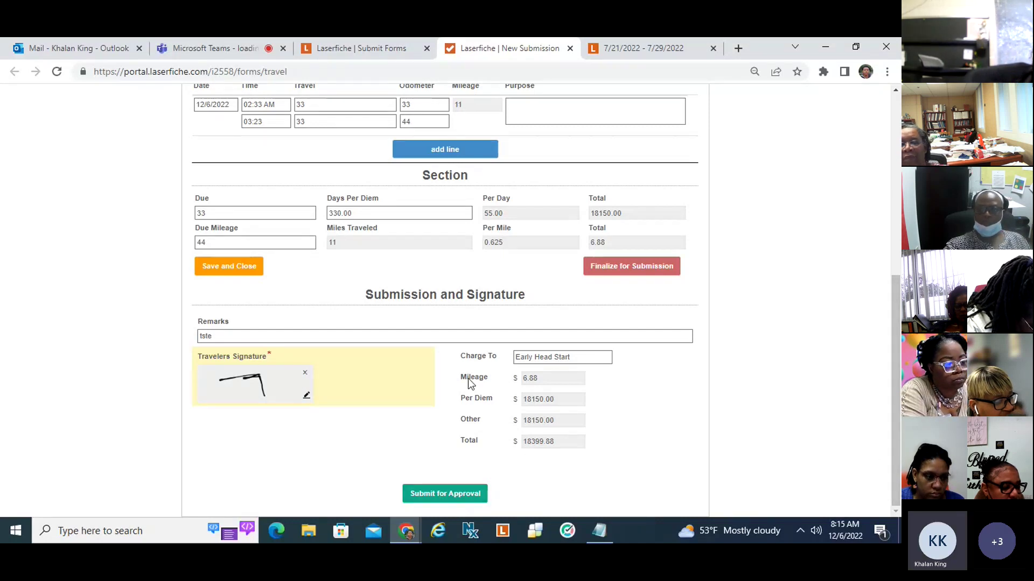
Open the Travel Voucher Director Approval task, review its signatures, and close the task window.
left_click(356, 51)
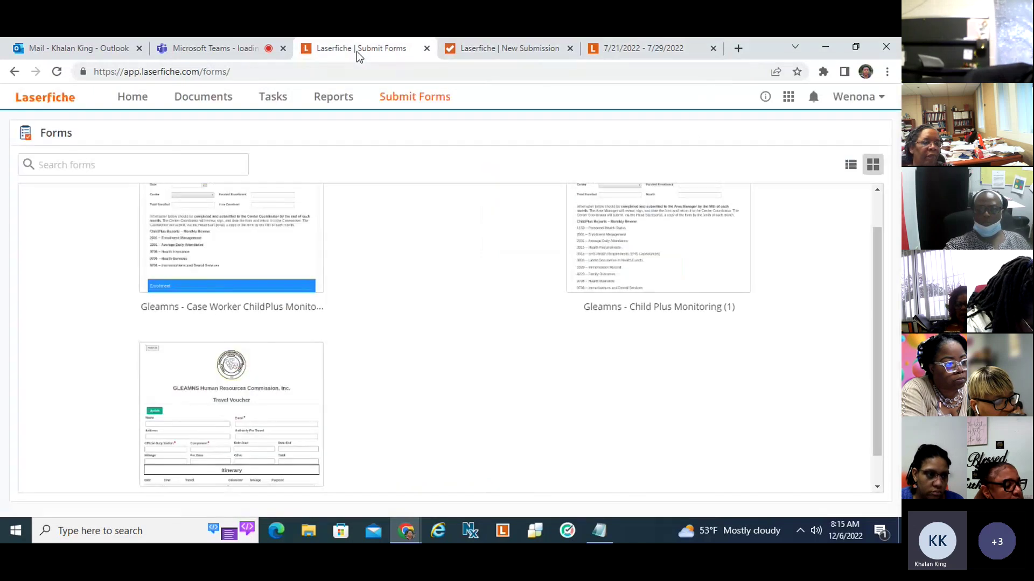
left_click(279, 101)
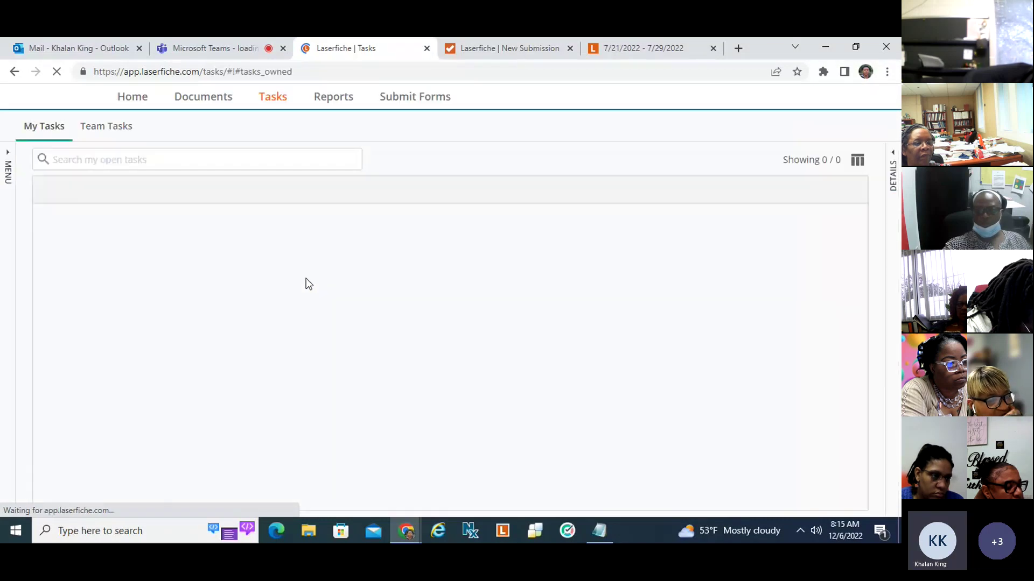
left_click(267, 243)
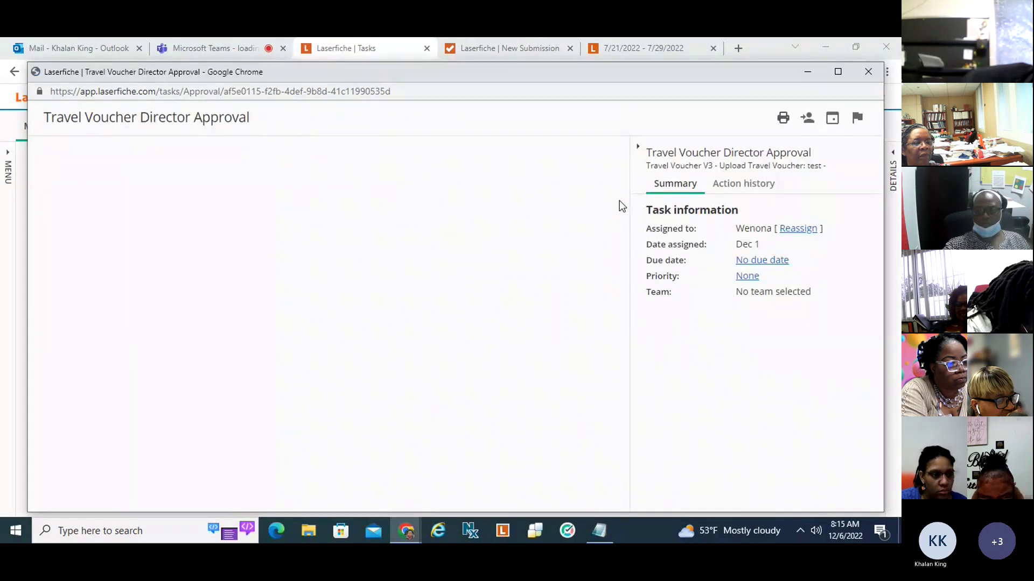
scroll(596, 373, "down", 10)
scroll(596, 372, "down", 3)
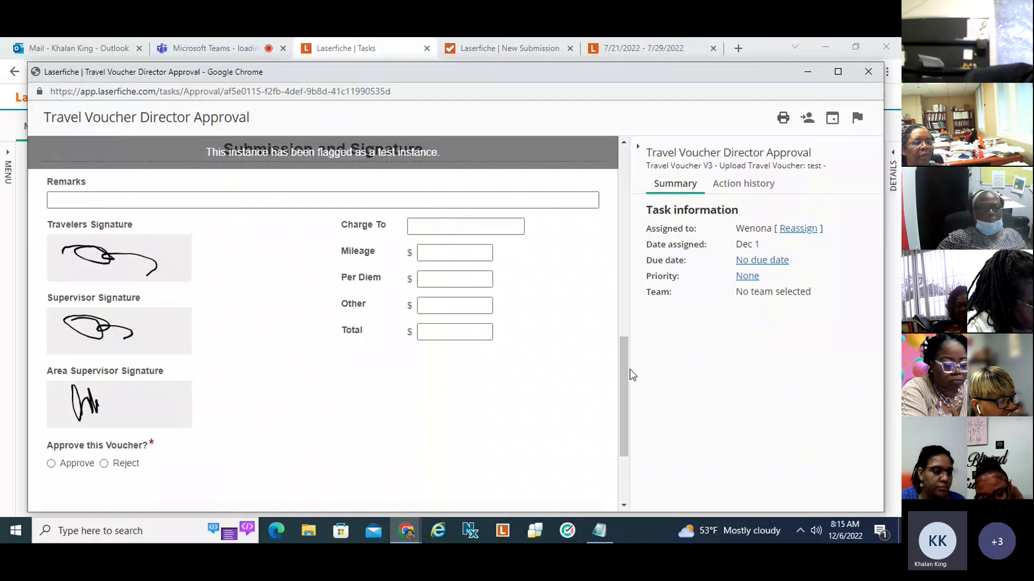
mouse_move(626, 369)
left_mouse_down()
mouse_move(616, 420)
mouse_move(614, 369)
left_mouse_up()
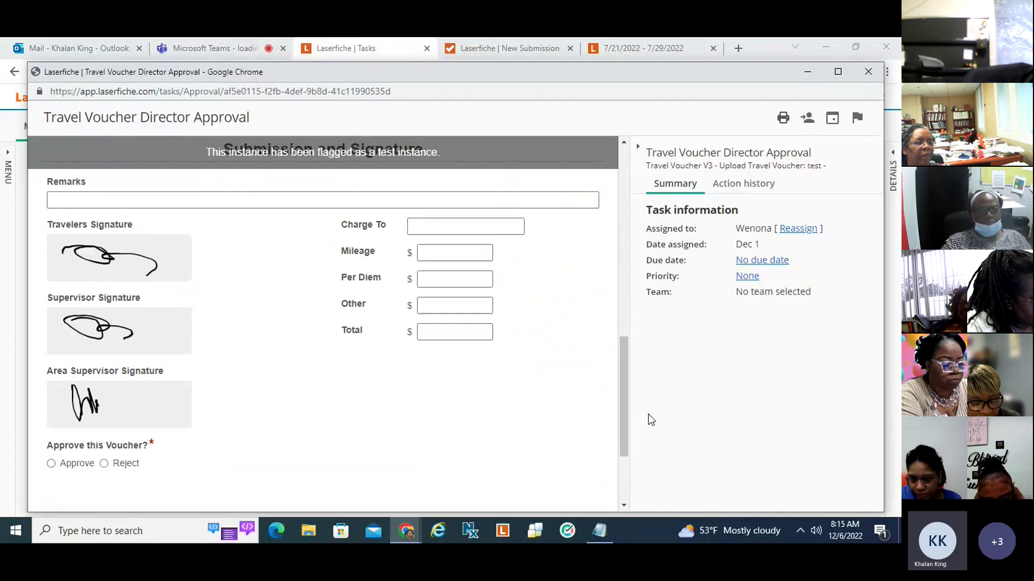
left_click(871, 75)
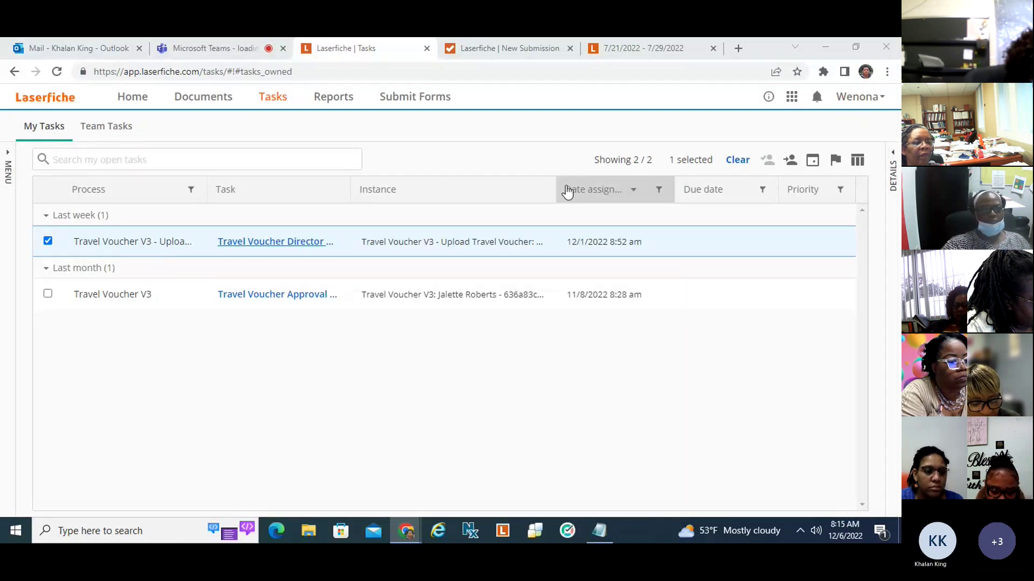
left_click(634, 49)
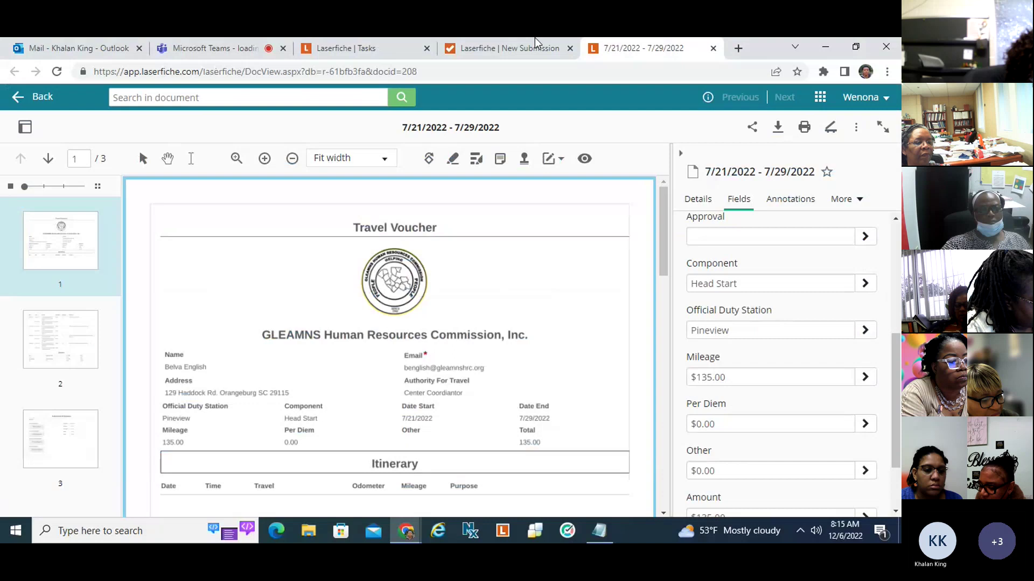
left_click(497, 44)
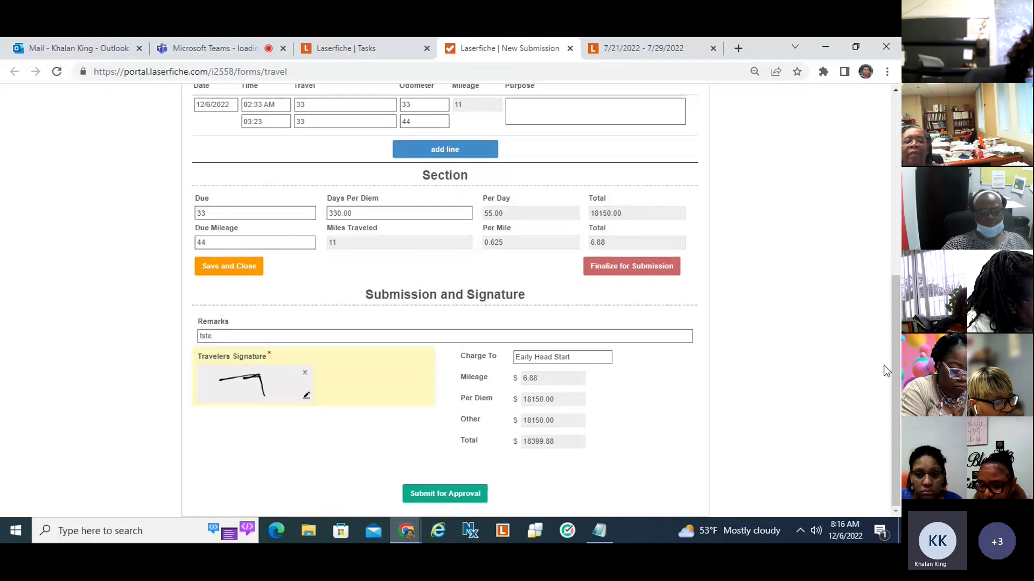
scroll(883, 365, "up", 6)
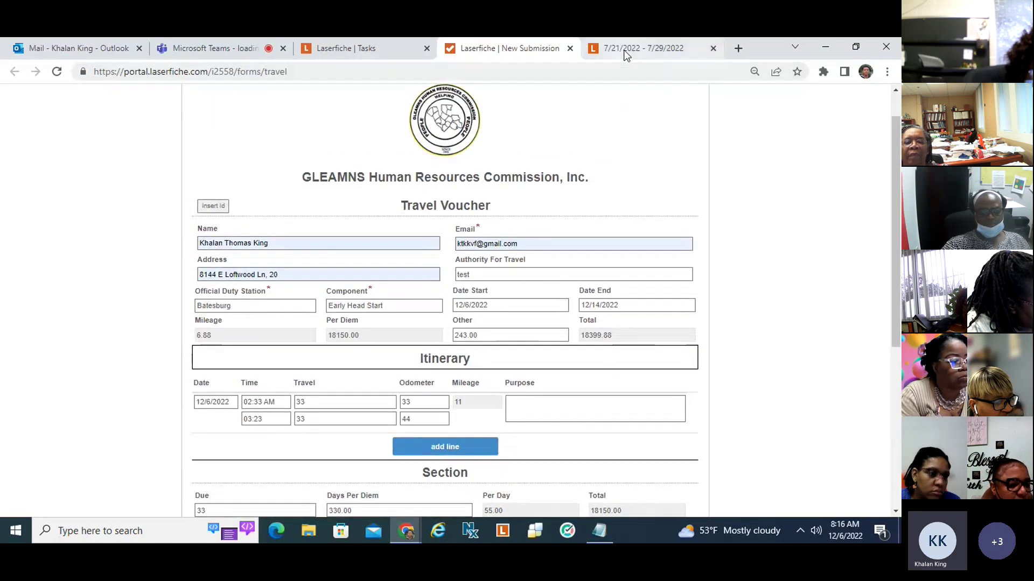
left_click(626, 52)
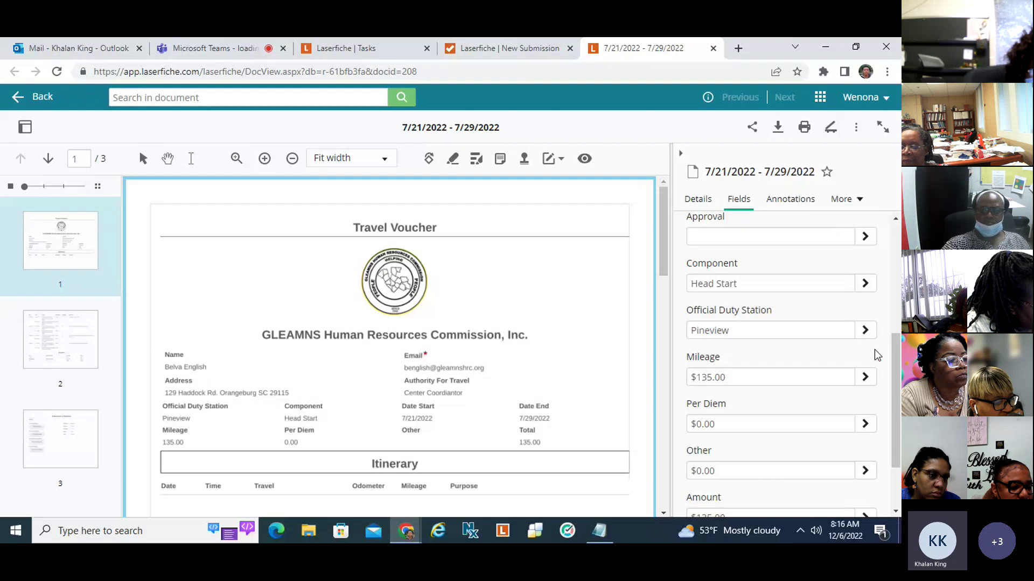
left_click(361, 47)
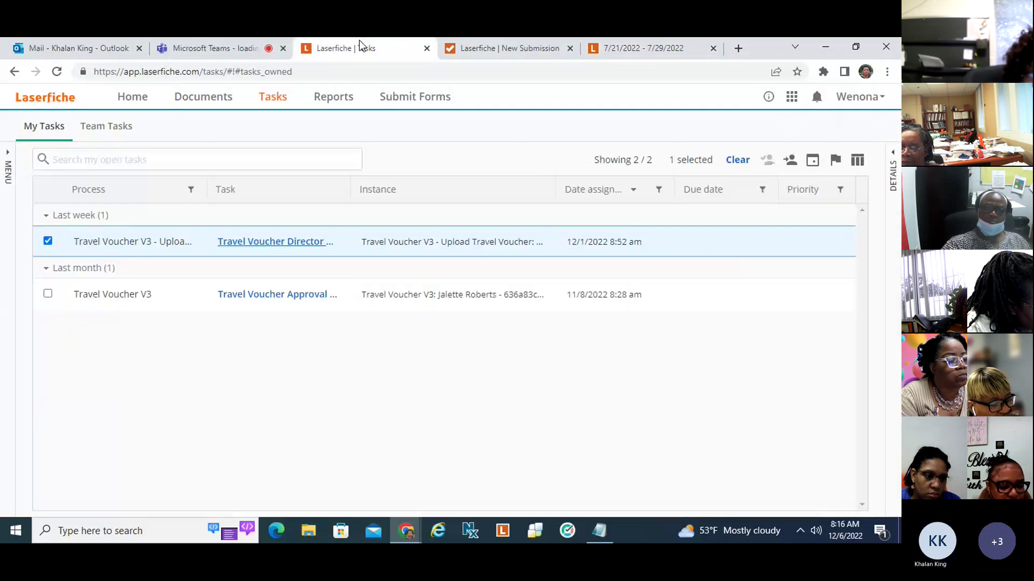
Open the Travel Voucher Director Approval task maximized and scroll through the submitted voucher, leaving no decision chosen.
left_click(282, 242)
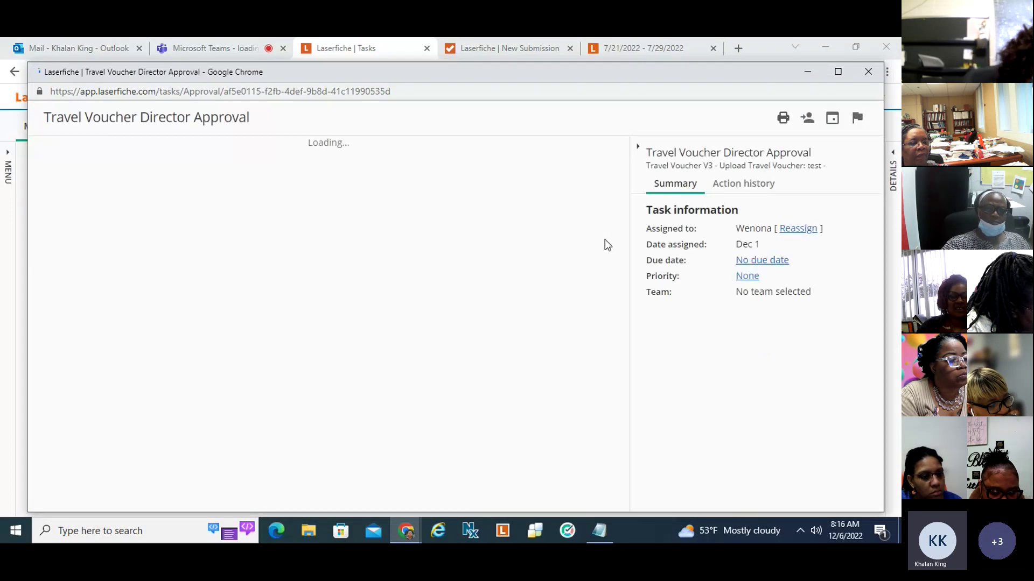
left_click_drag(590, 75, 586, 62)
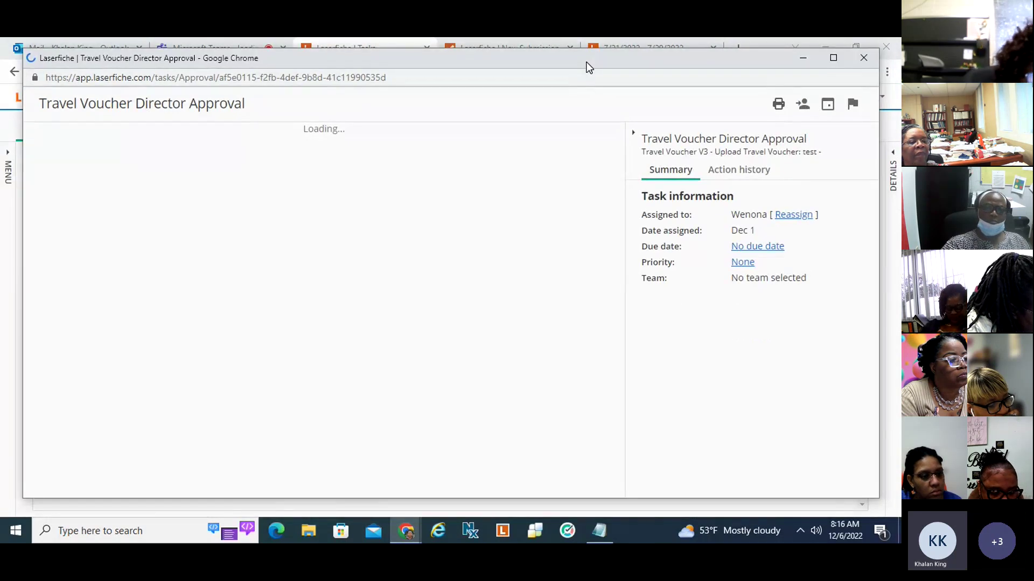
left_click(835, 64)
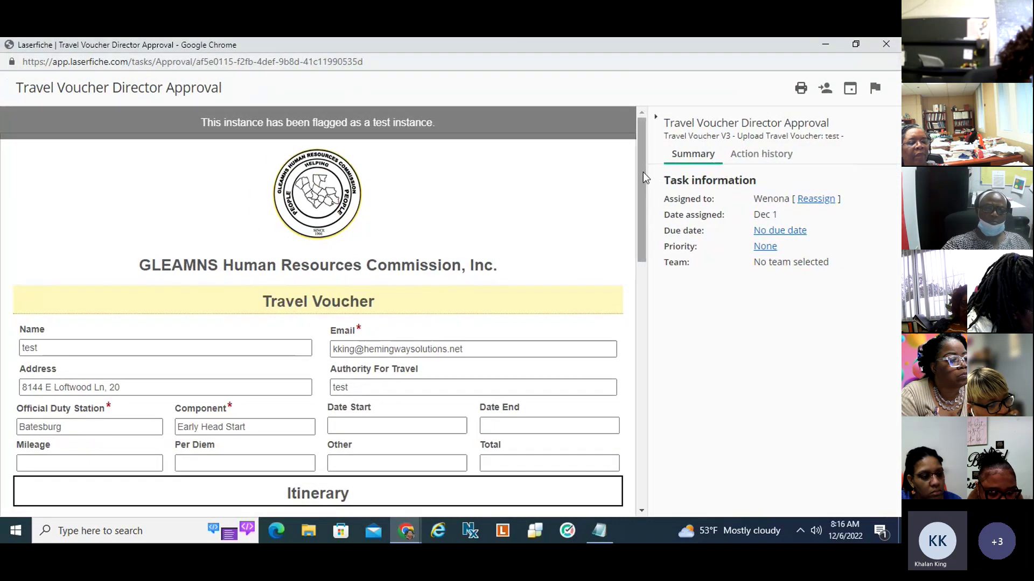
left_click_drag(642, 170, 628, 369)
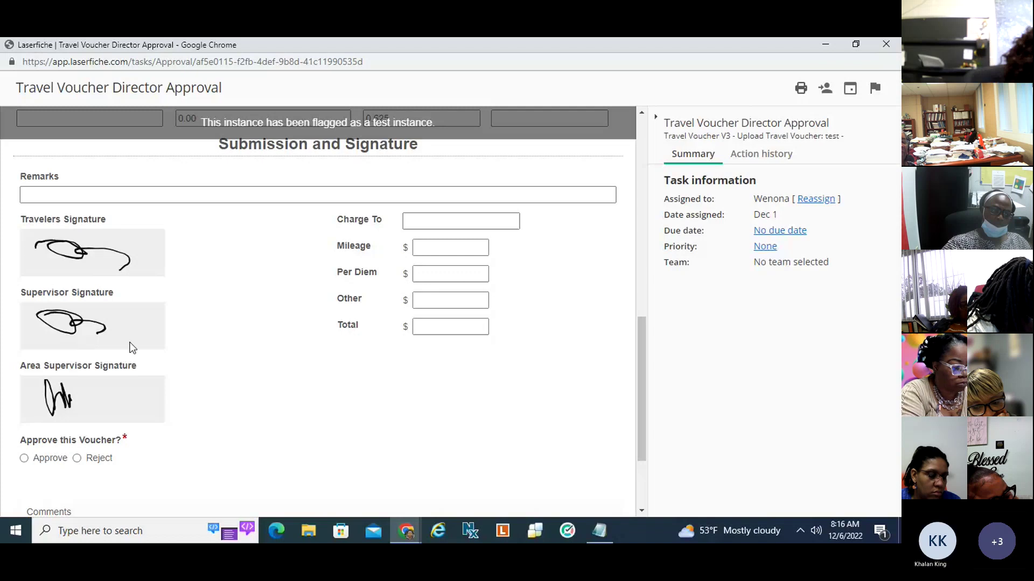
left_click_drag(642, 332, 634, 390)
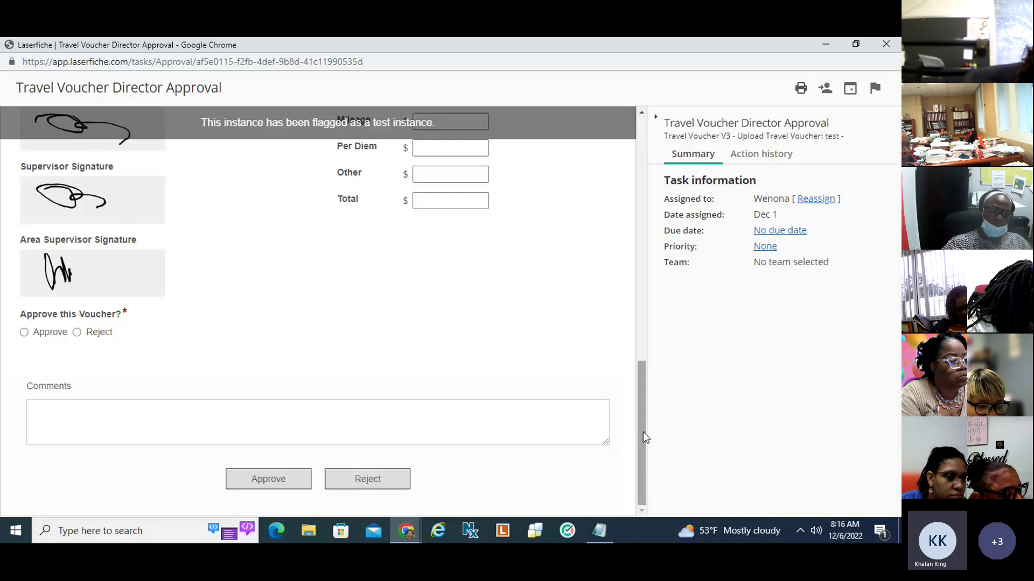
mouse_move(645, 437)
left_mouse_down()
mouse_move(654, 356)
mouse_move(641, 206)
left_mouse_up()
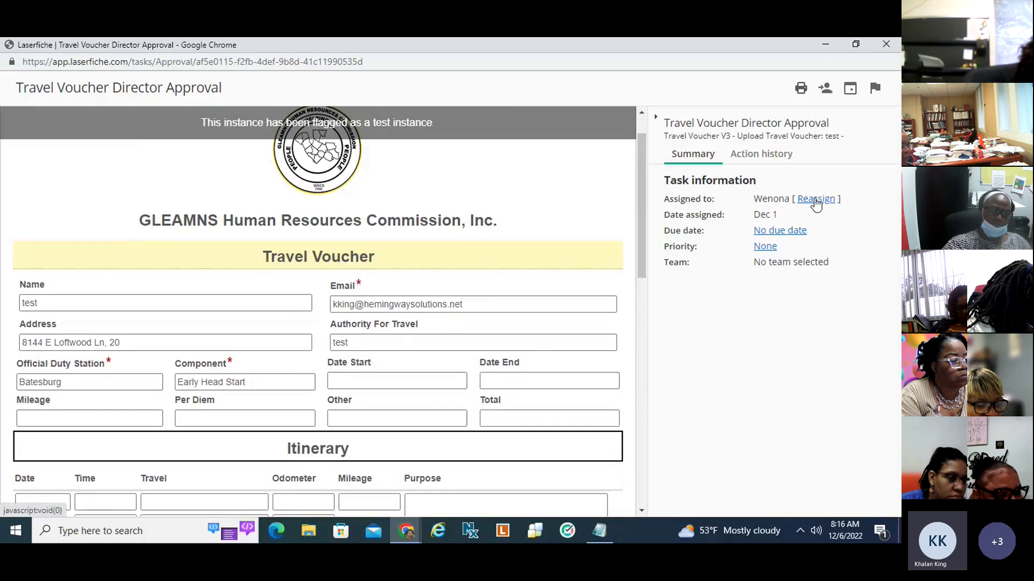
left_click(815, 199)
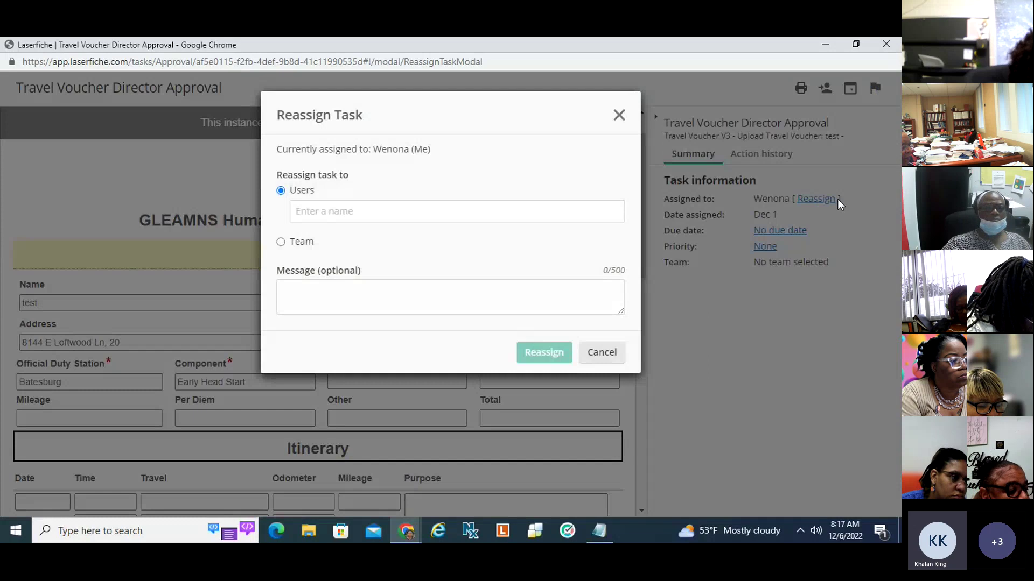
left_click(347, 213)
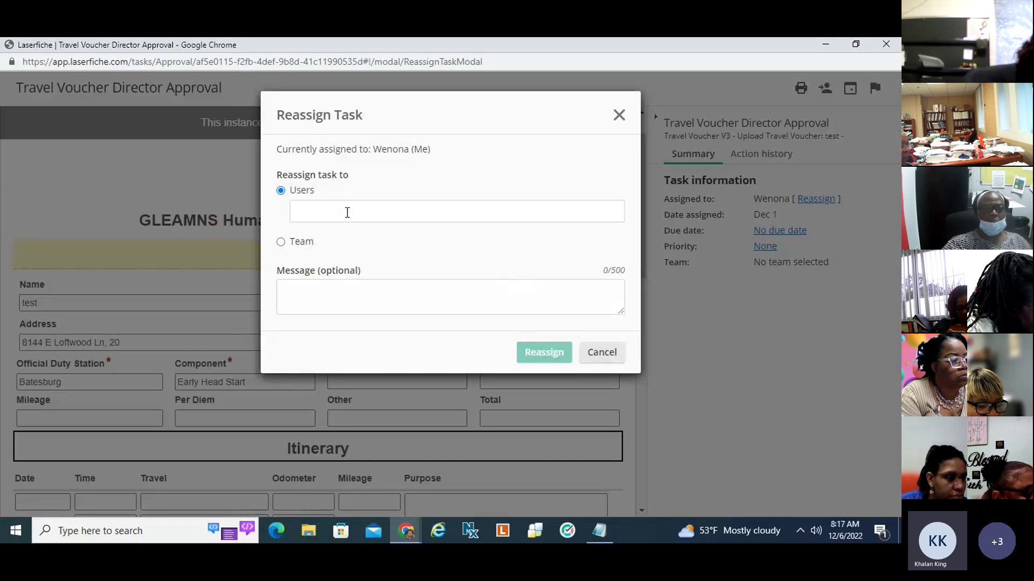
type("ben")
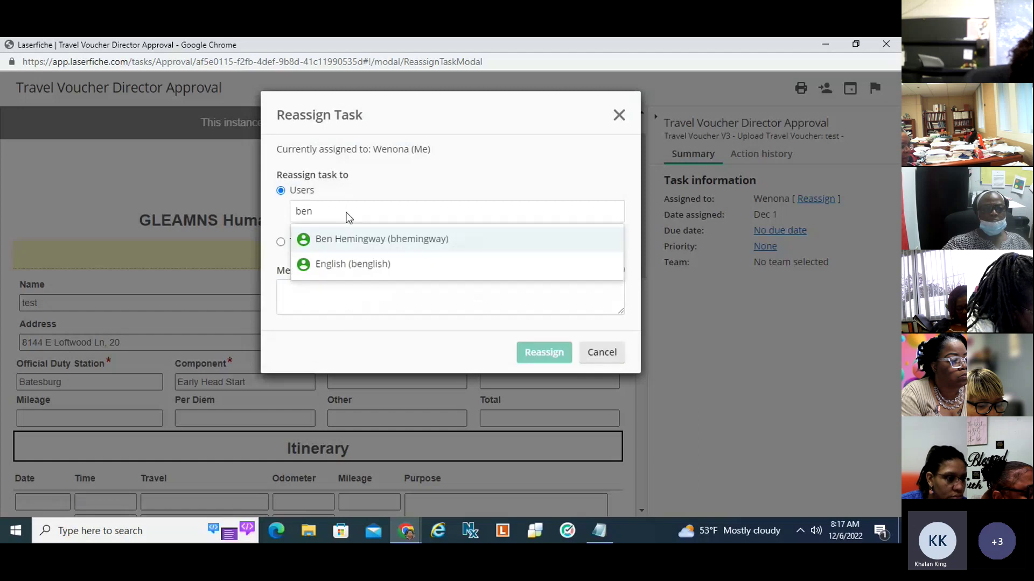
left_click(334, 264)
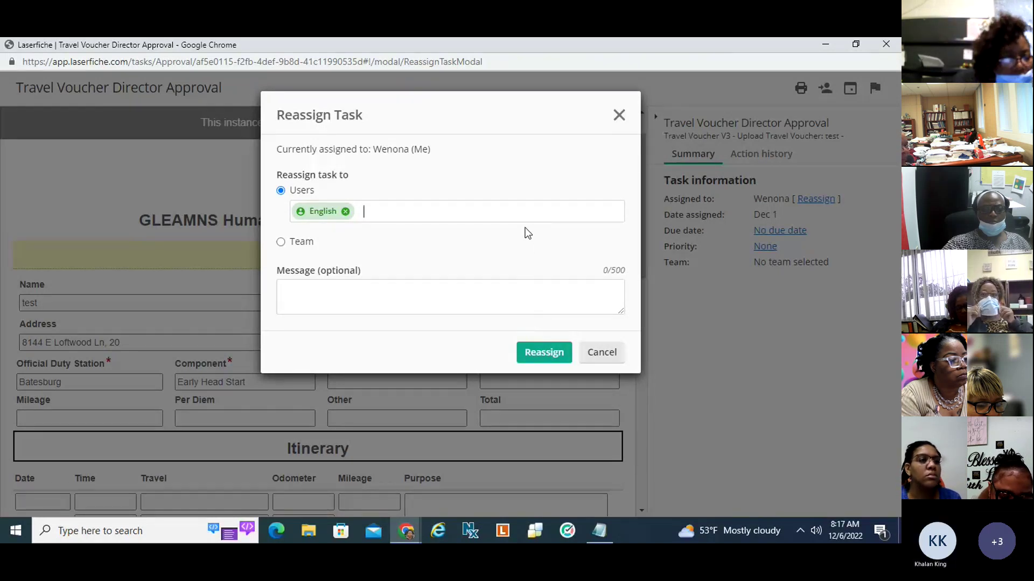
left_click(619, 115)
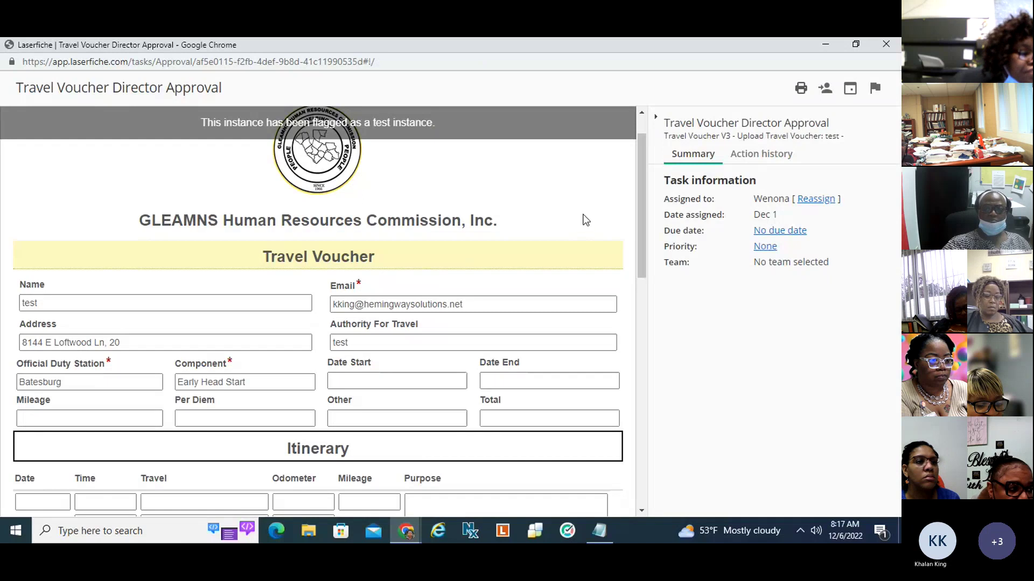
Minimize the Director Approval task window to return to My Tasks, still showing 2 of 2 open tasks.
left_click(824, 45)
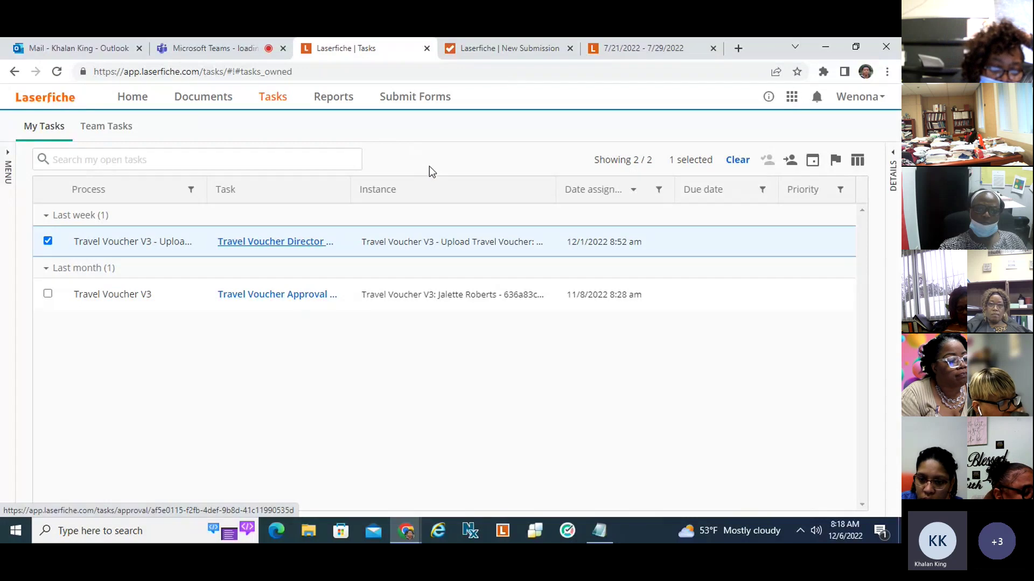
Switch to the Teams meeting and choose Stop recording from the More options menu.
left_click(221, 50)
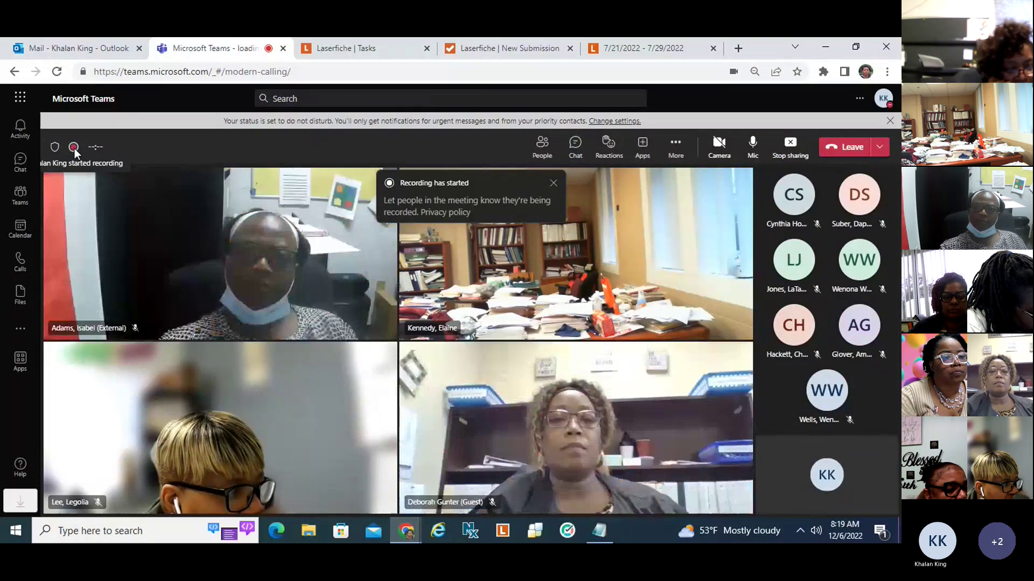
left_click(679, 148)
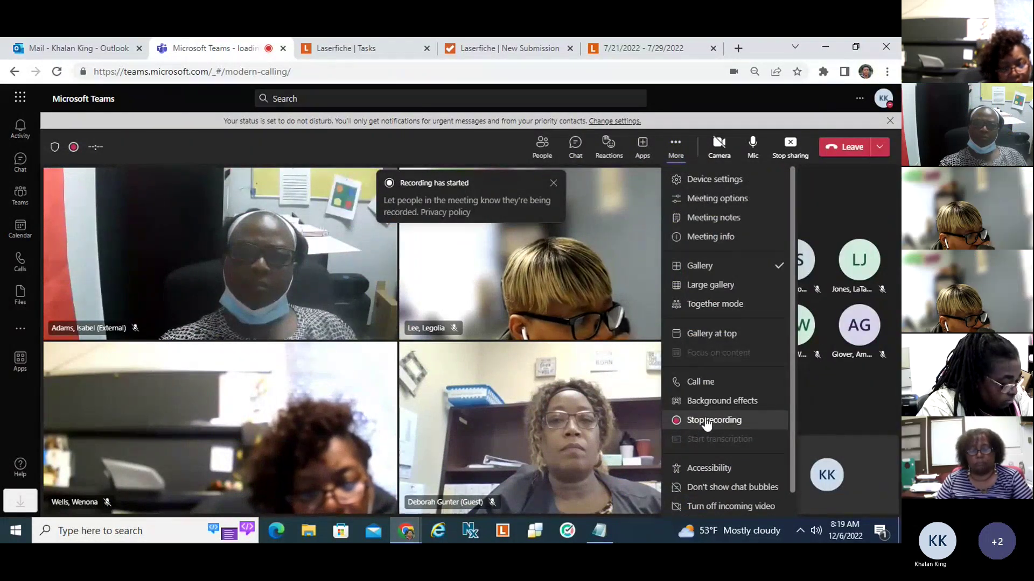
left_click(702, 425)
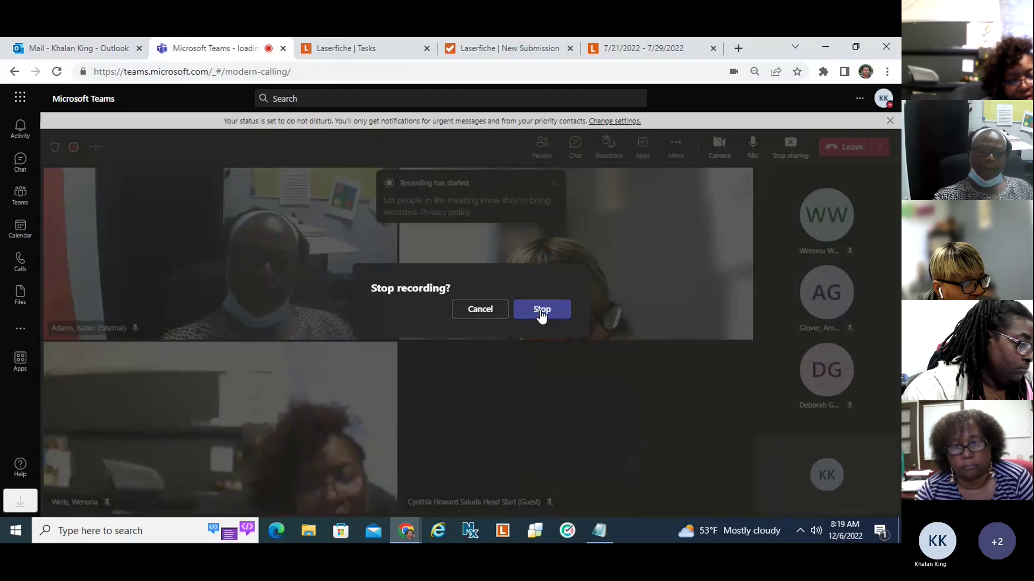